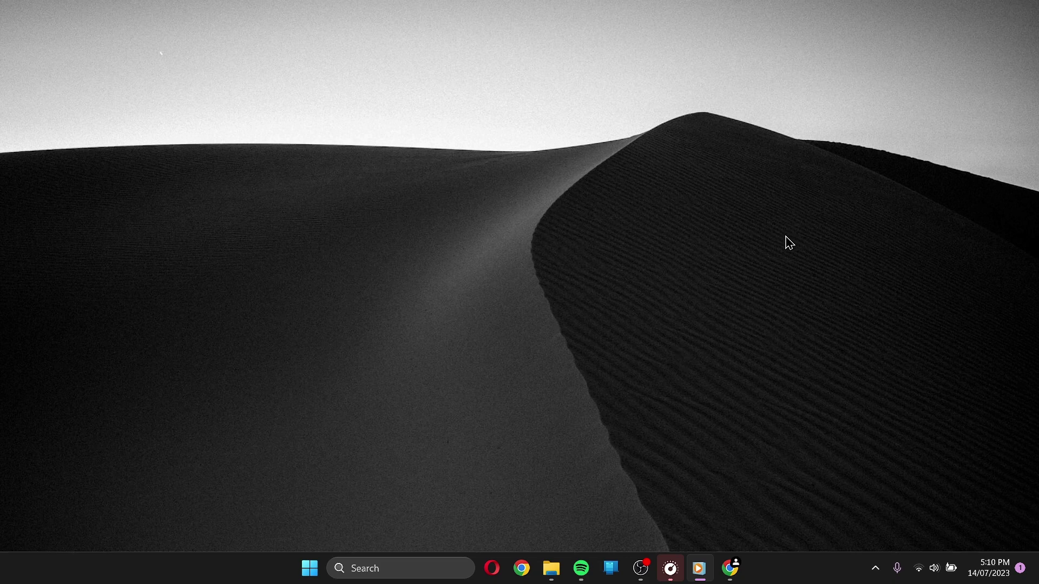
Open the Razer Cortex page on razer.com in Chrome and view its full address
click(730, 569)
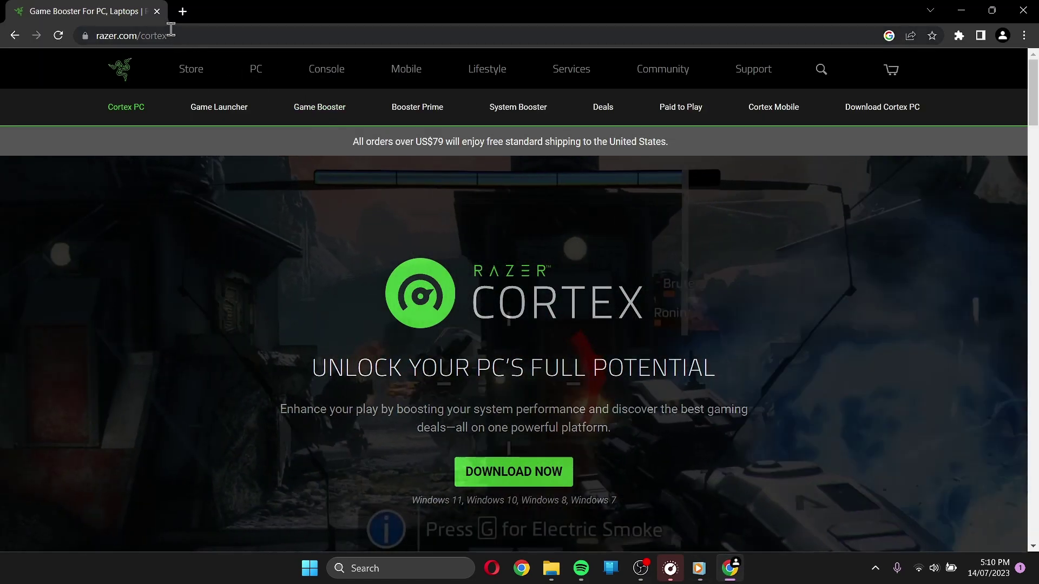
click(154, 36)
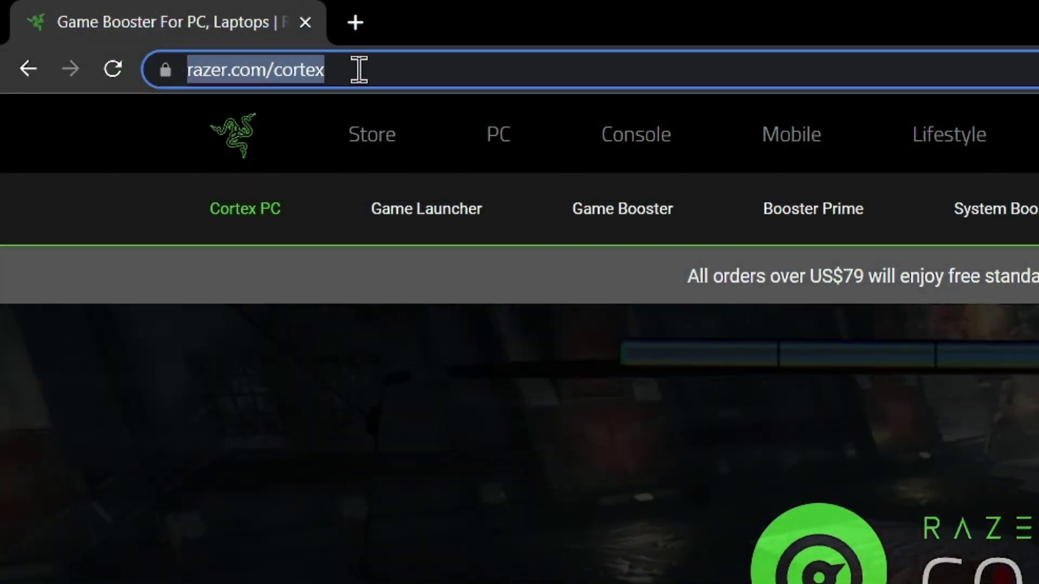
click(343, 66)
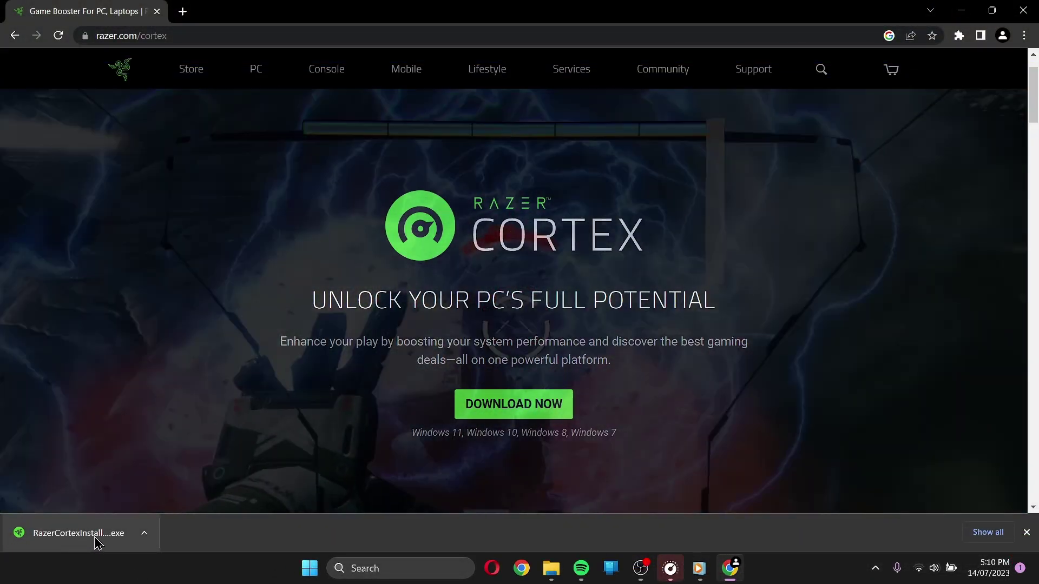
Run the downloaded Cortex installer, approve the UAC prompt, and minimize Chrome
click(93, 537)
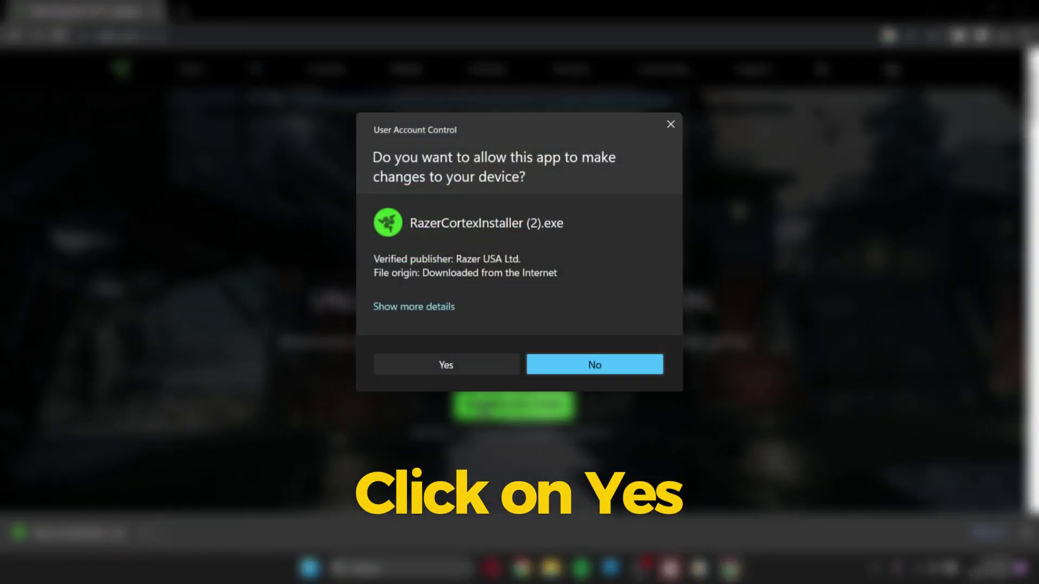
click(446, 364)
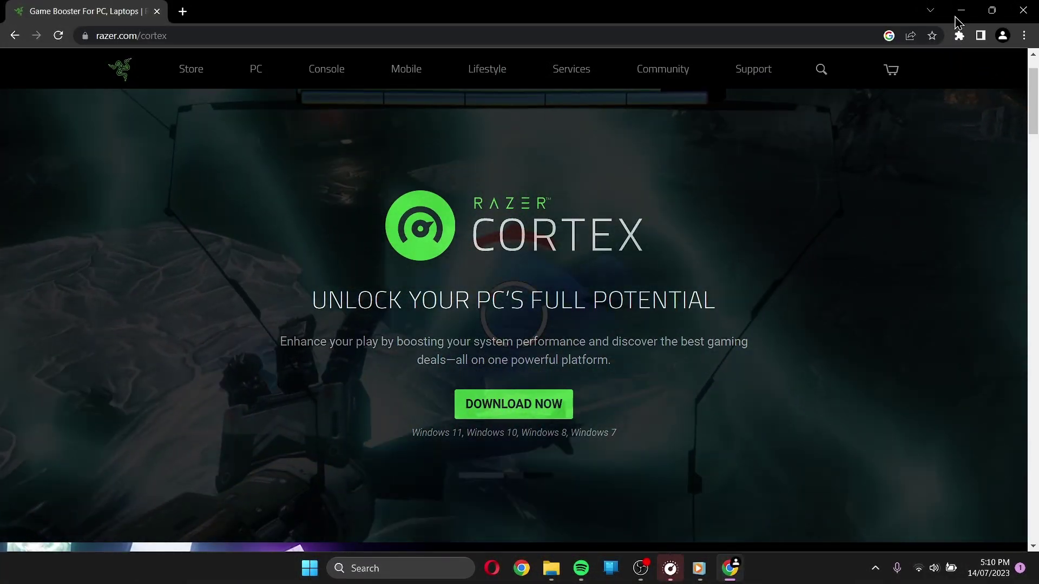
click(961, 12)
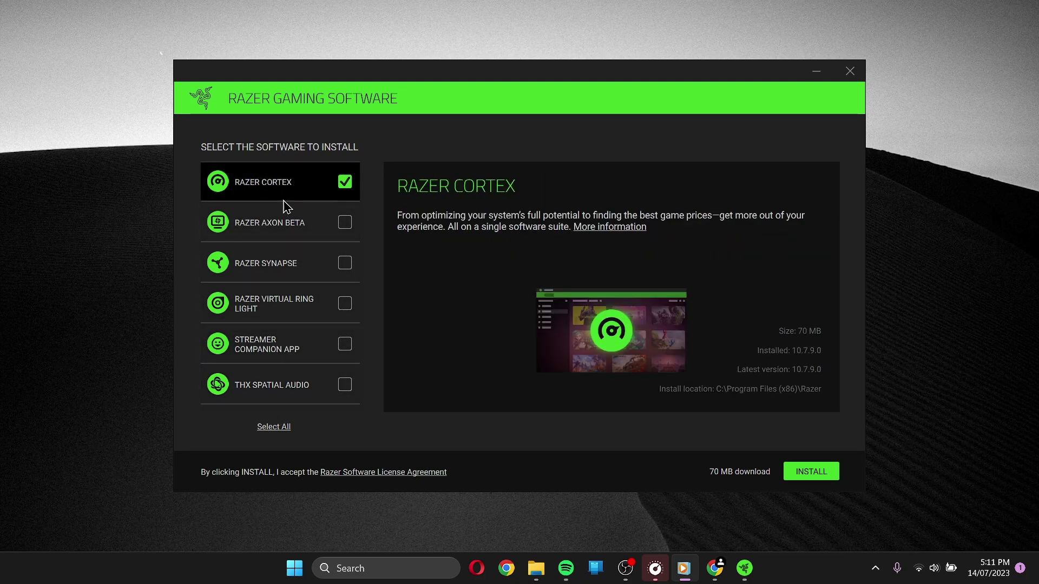
Install with only Razer Cortex ticked, skipping the Razer Axon offer
click(344, 182)
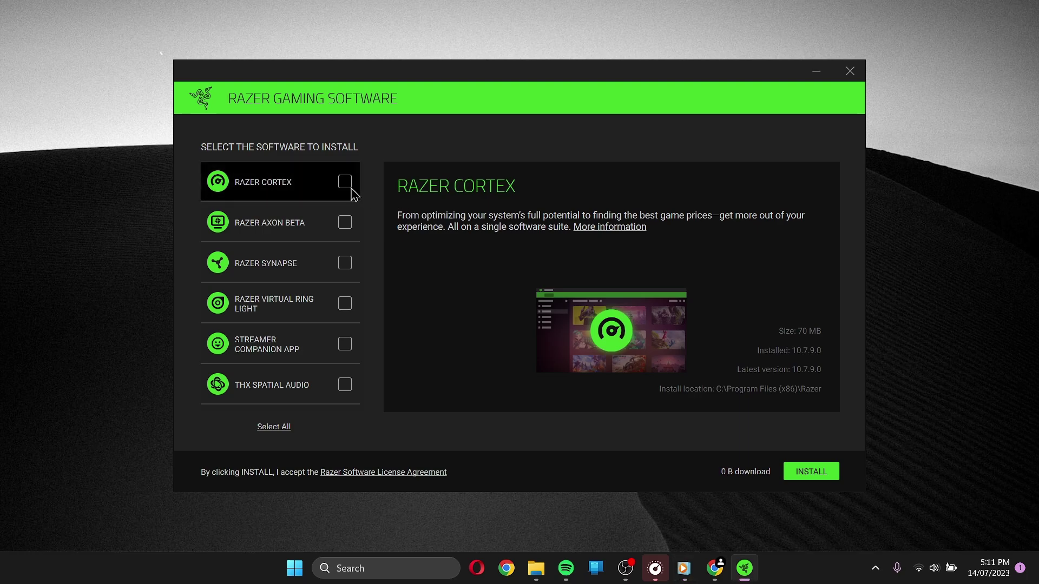
click(344, 182)
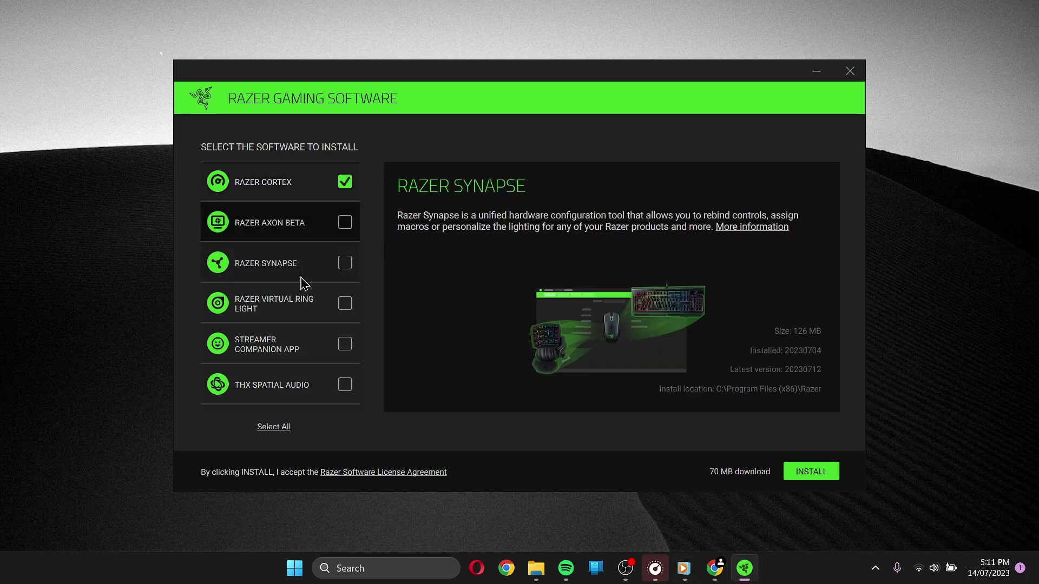
click(833, 478)
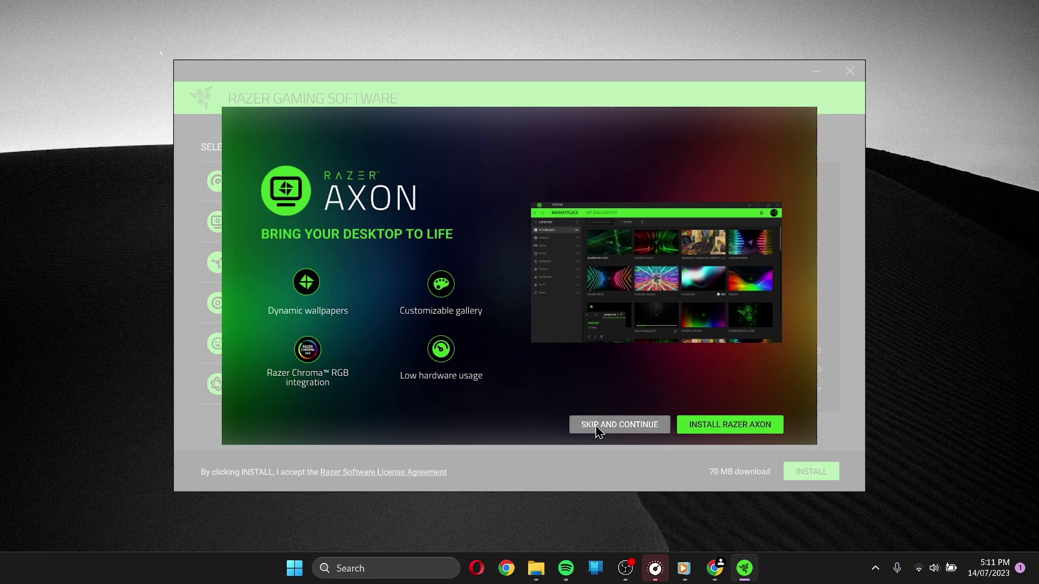
click(623, 428)
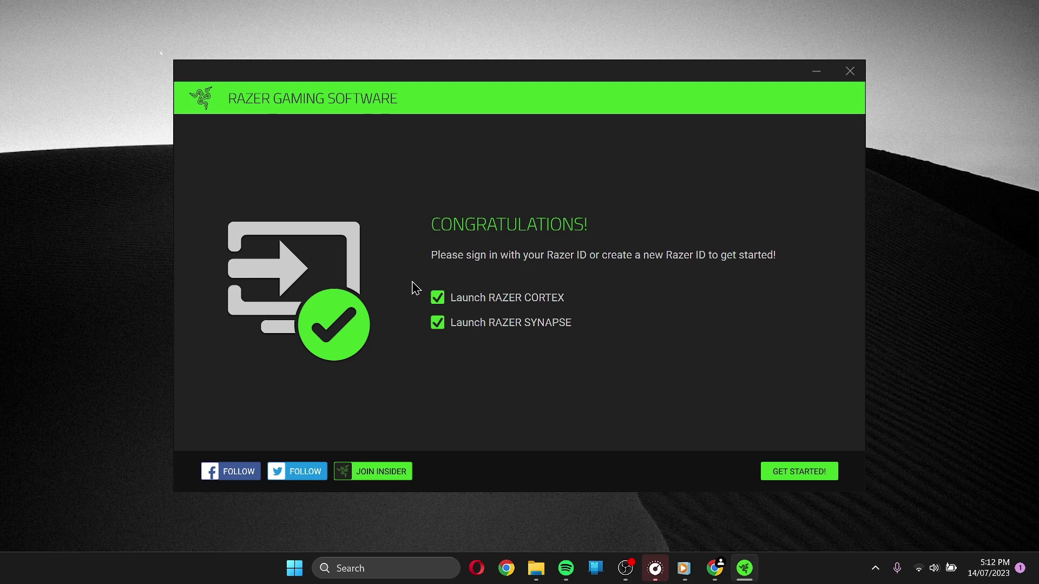
Untick Launch Razer Synapse and finish setup so only Razer Cortex launches
click(437, 324)
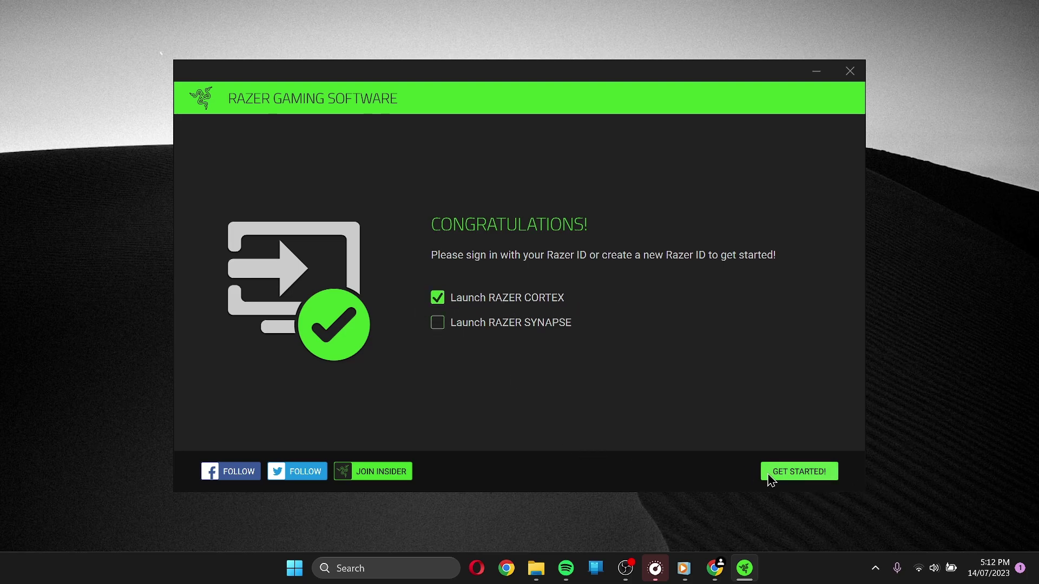
click(806, 476)
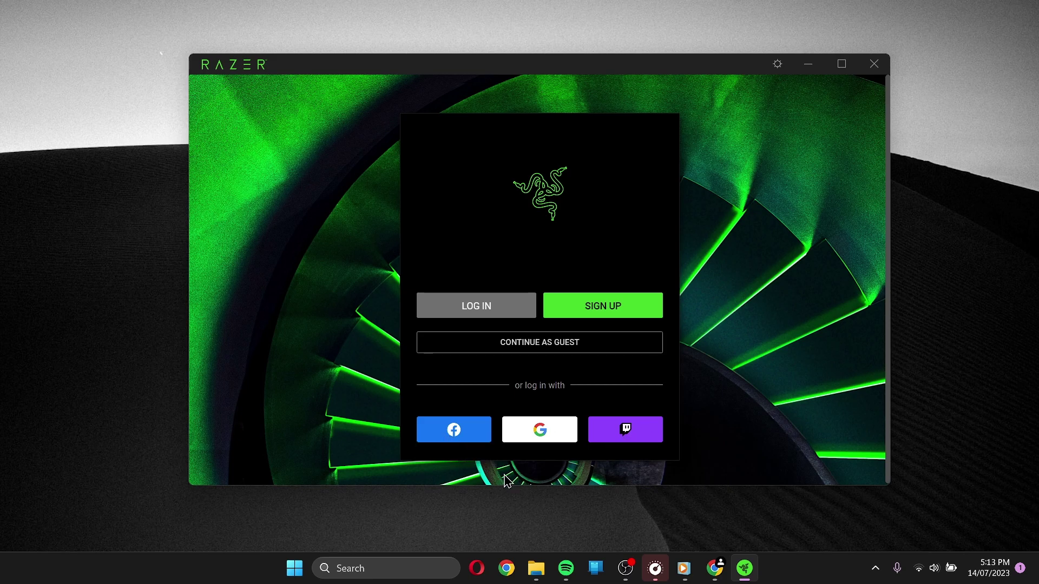
Sign in to Razer Cortex using the Google login option
click(541, 432)
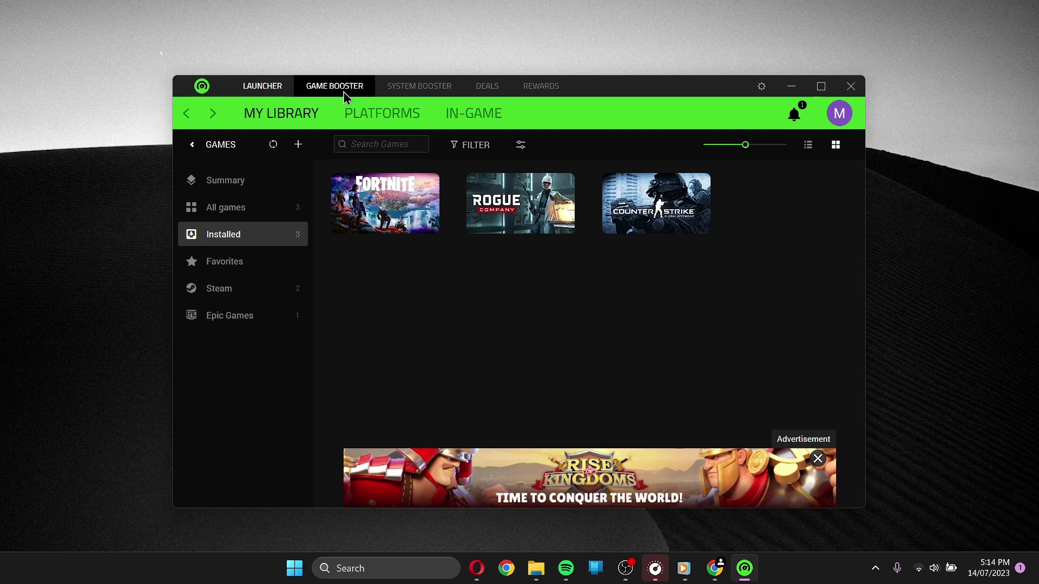
Open the Game Booster Boost page and look through its Specials, Processes and Services lists
click(345, 90)
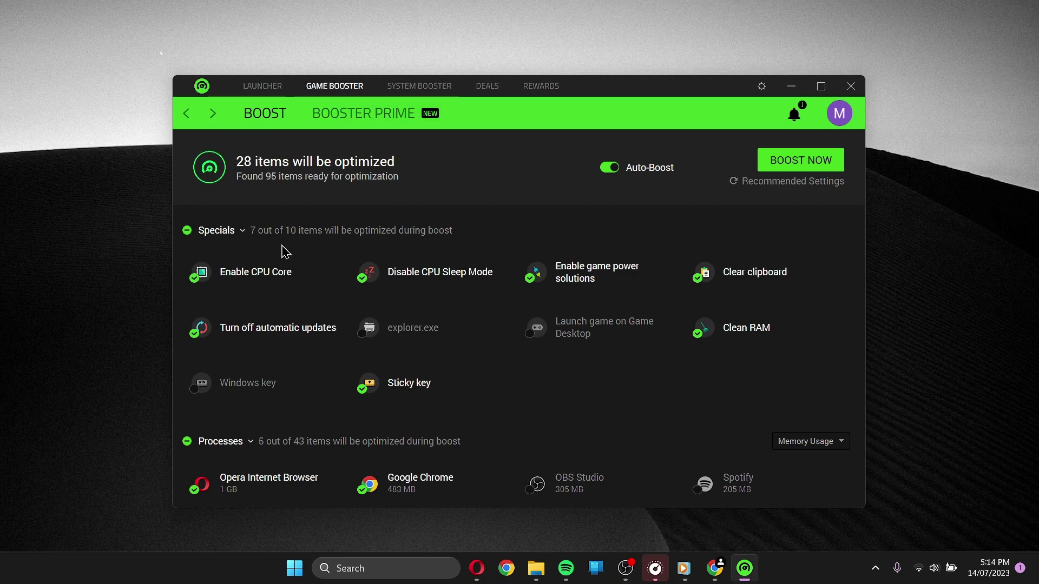
scroll(433, 335, down, 4)
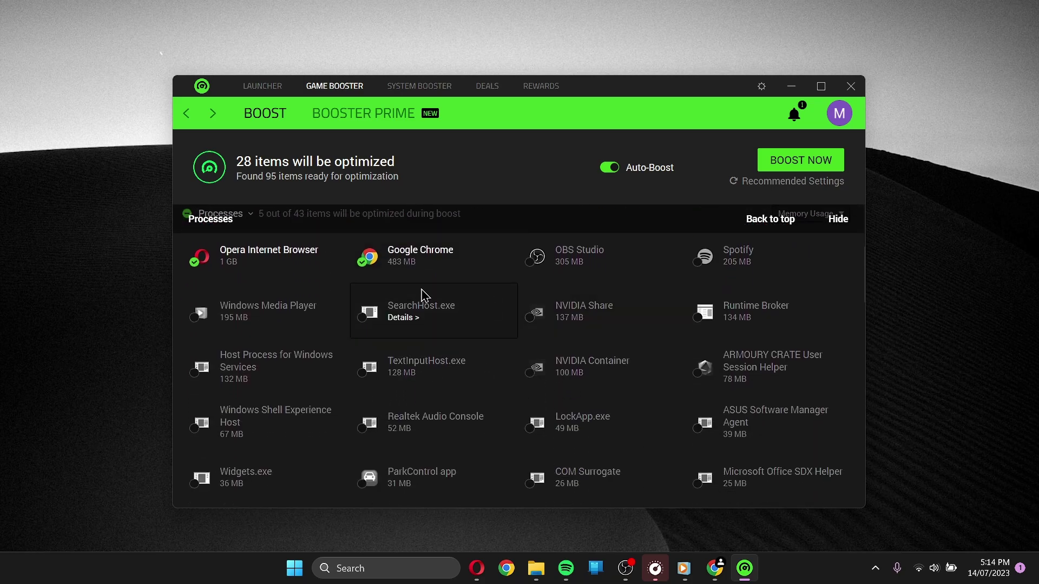
scroll(300, 297, down, 6)
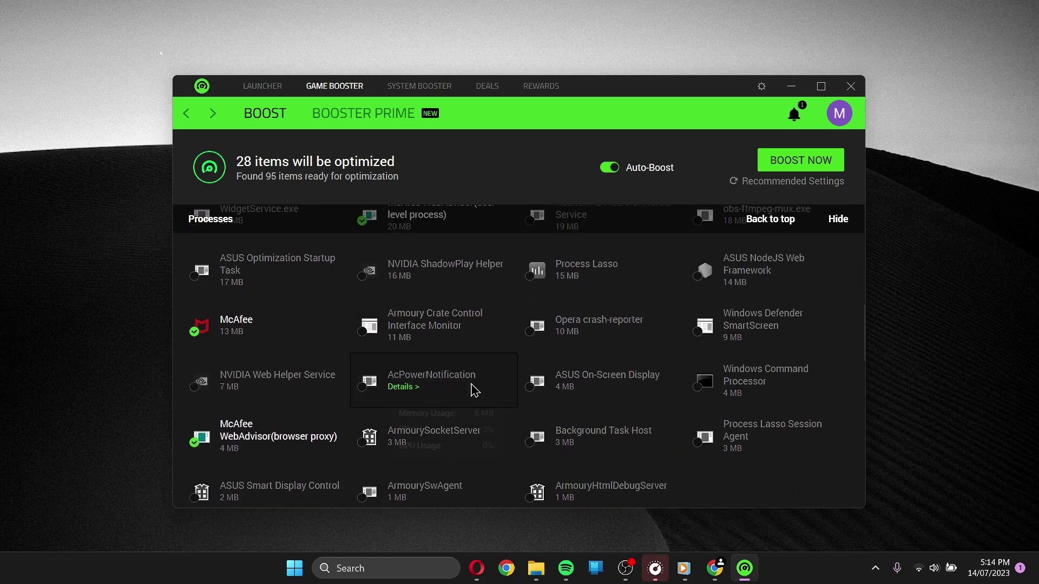
scroll(475, 390, down, 4)
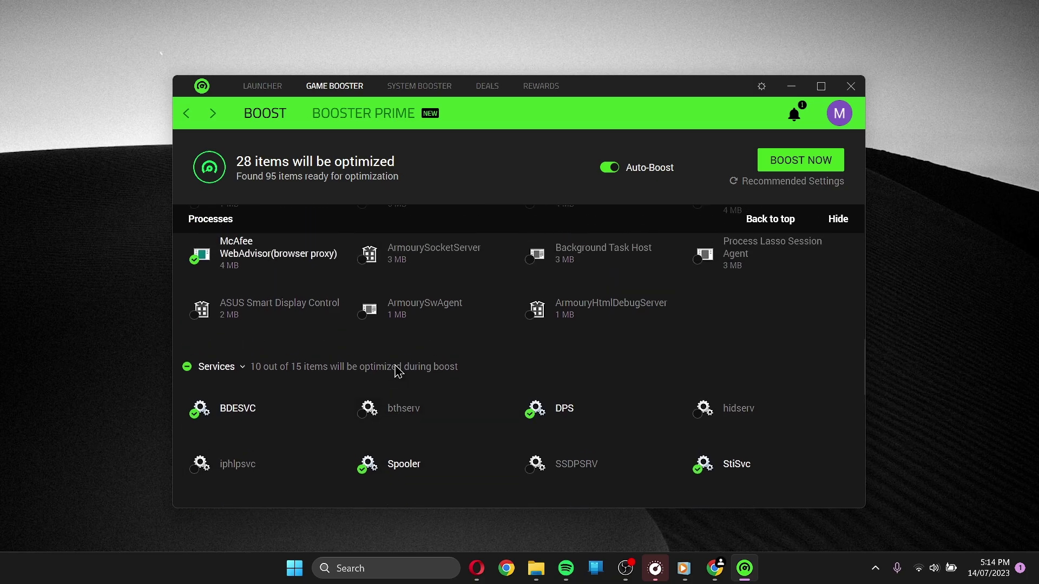
scroll(399, 372, up, 14)
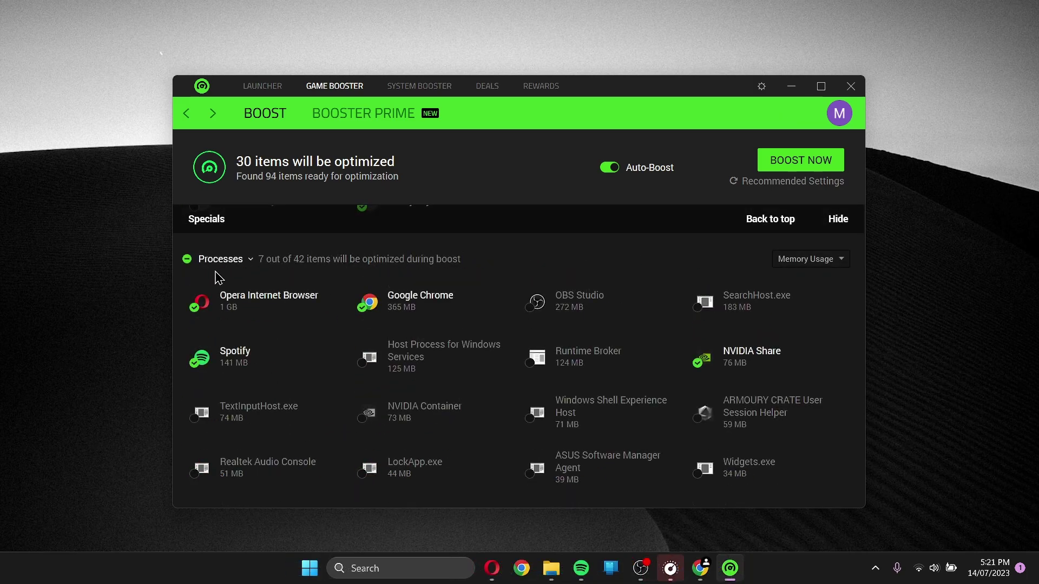
mouse_move(262, 301)
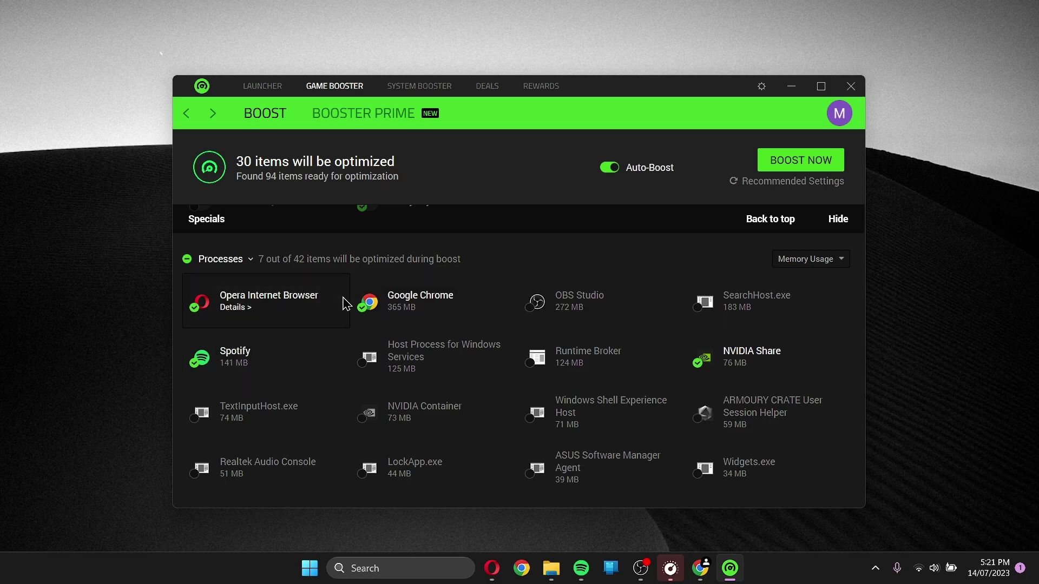
mouse_move(288, 348)
mouse_move(407, 299)
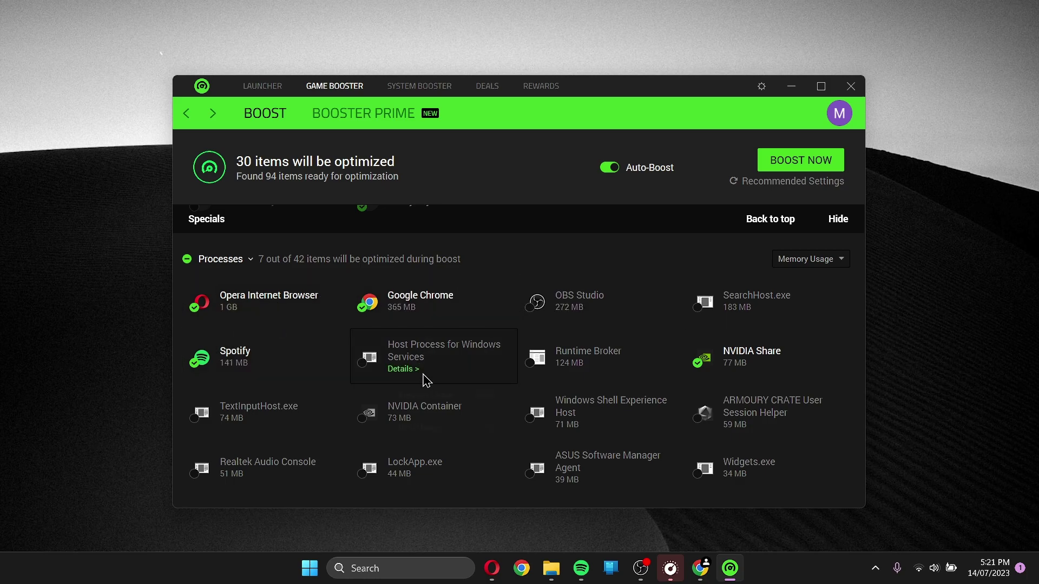
scroll(422, 390, down, 1)
mouse_move(411, 422)
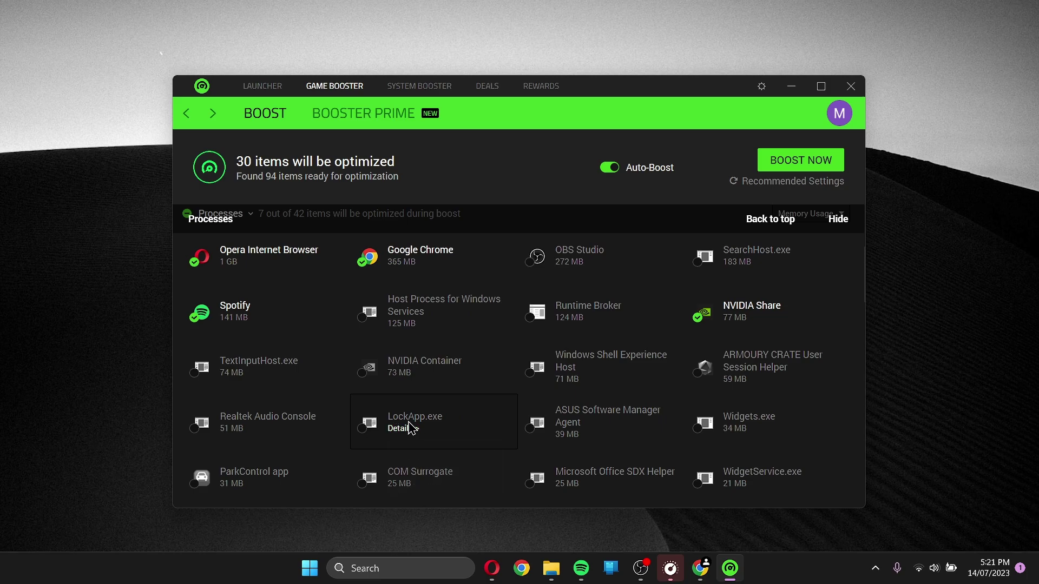
mouse_move(419, 318)
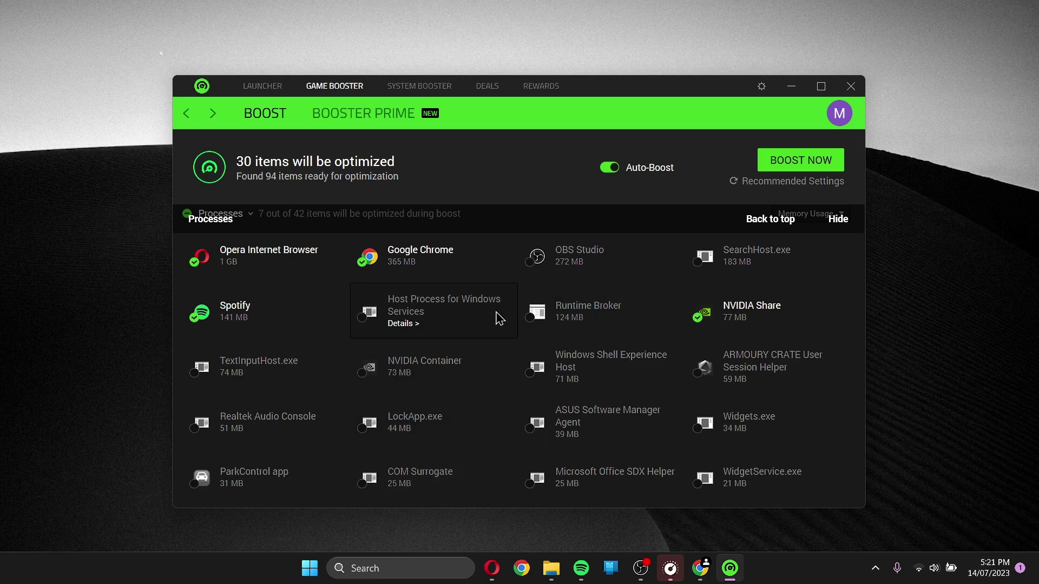
scroll(468, 345, down, 1)
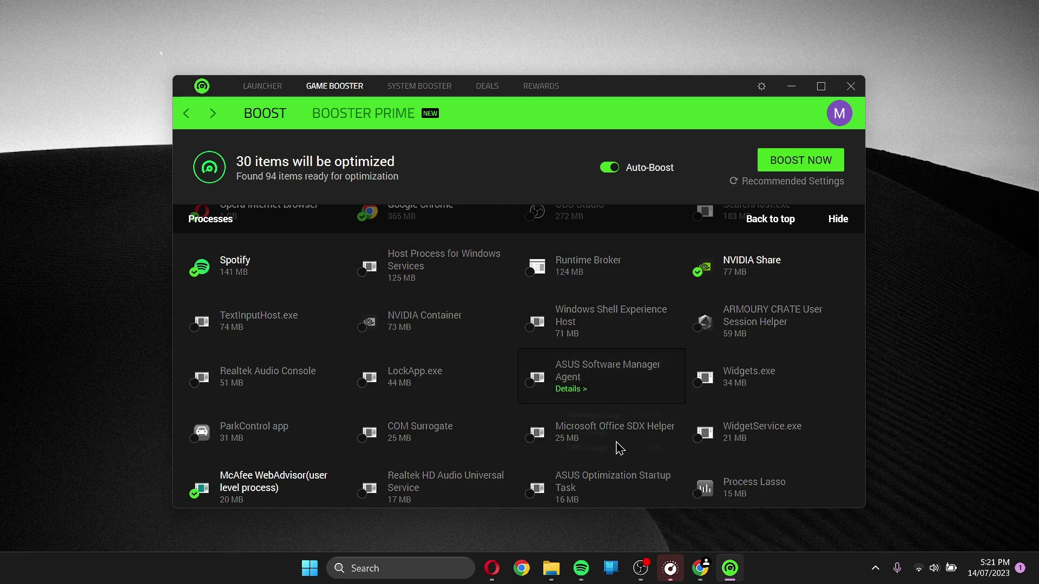
scroll(489, 398, down, 3)
scroll(433, 377, down, 1)
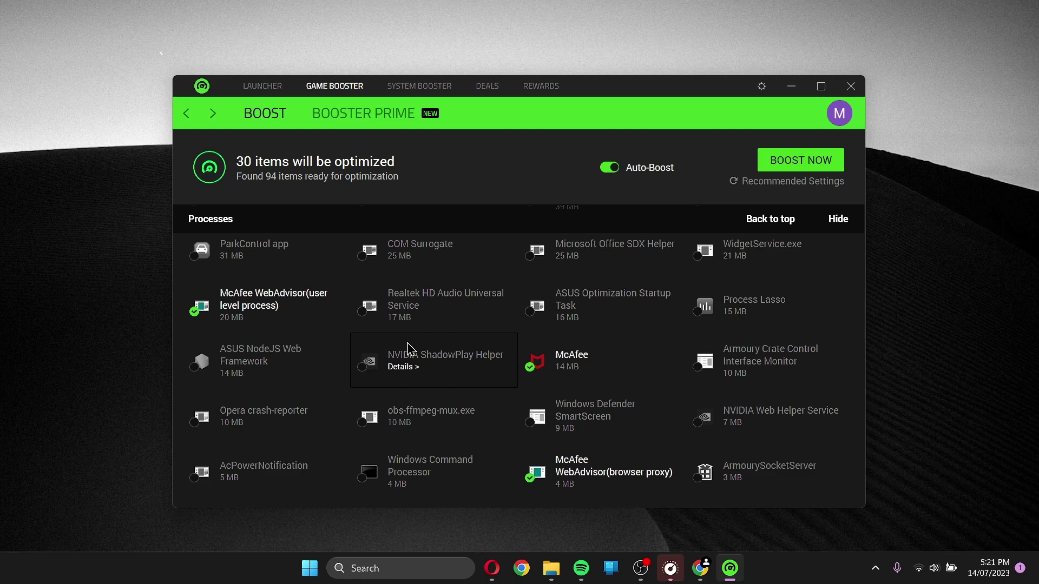
scroll(477, 348, down, 4)
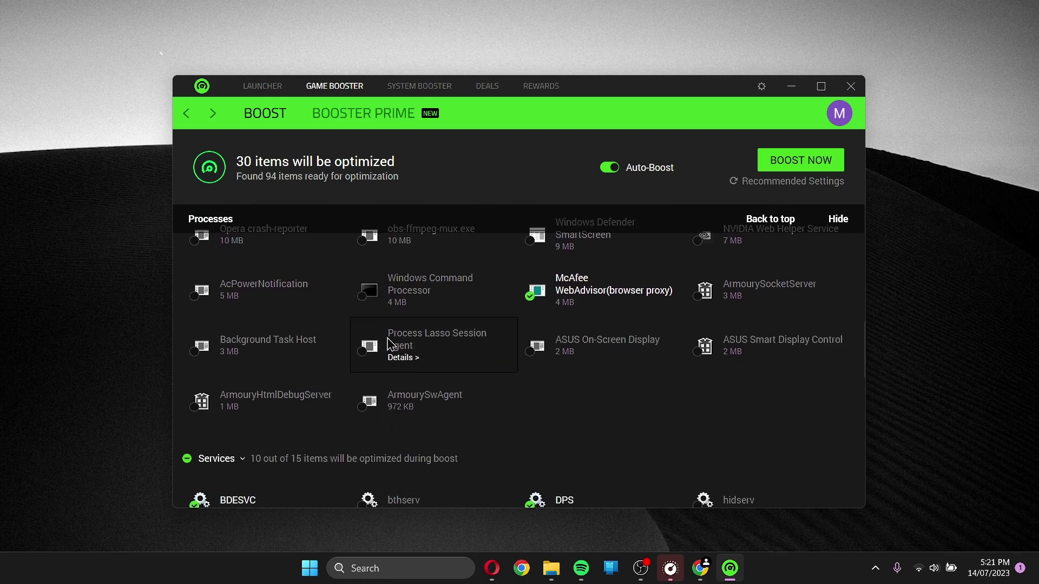
scroll(422, 360, up, 2)
scroll(433, 373, up, 2)
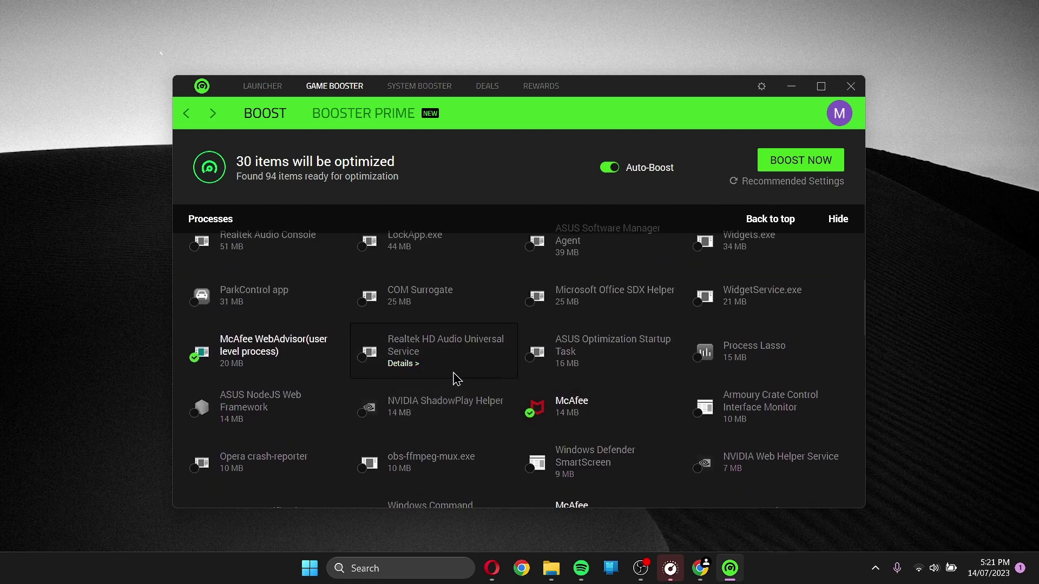
scroll(379, 395, up, 2)
scroll(316, 414, down, 1)
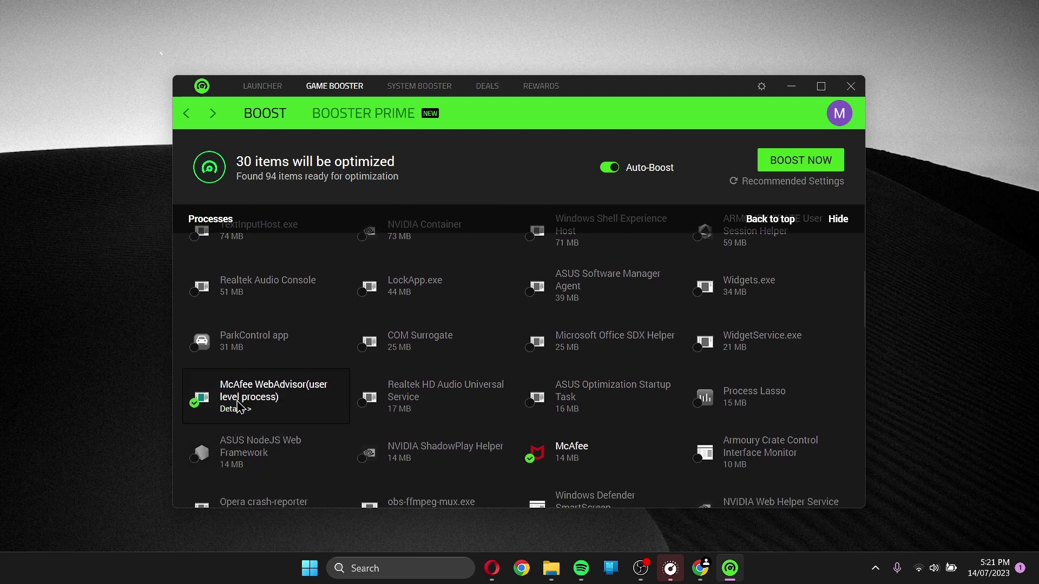
scroll(274, 414, up, 3)
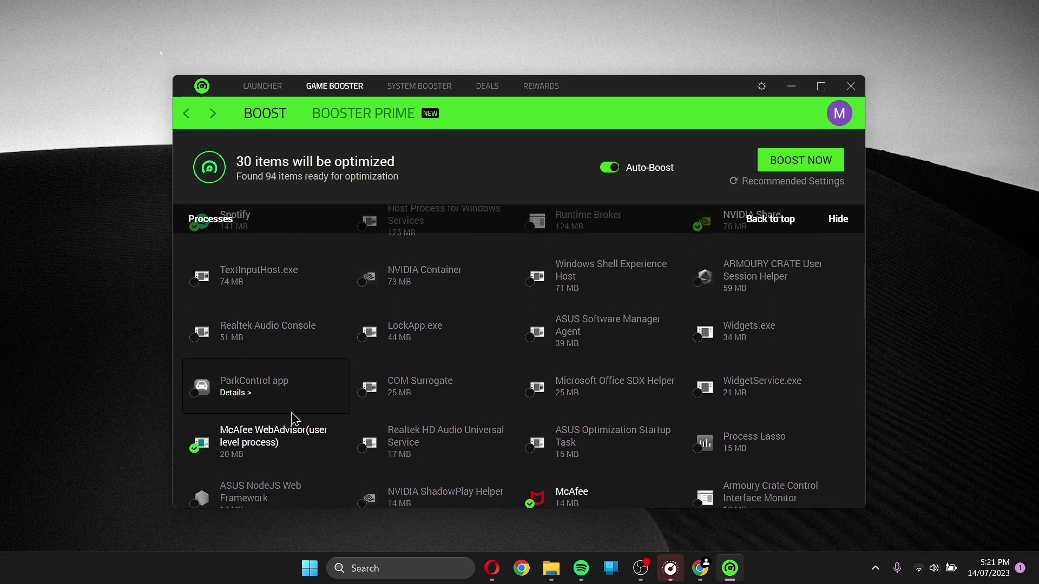
scroll(271, 406, up, 1)
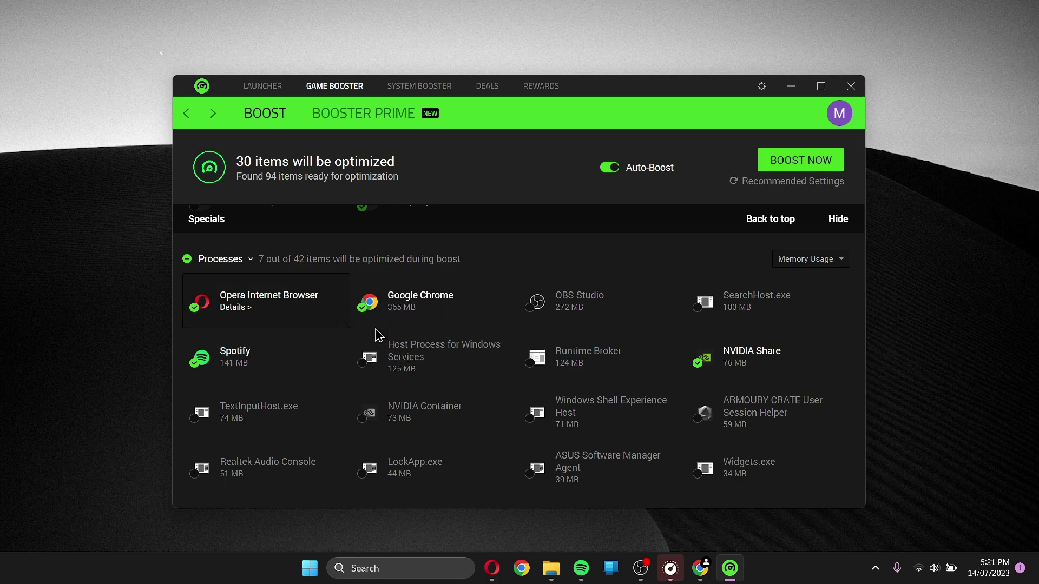
scroll(408, 400, down, 3)
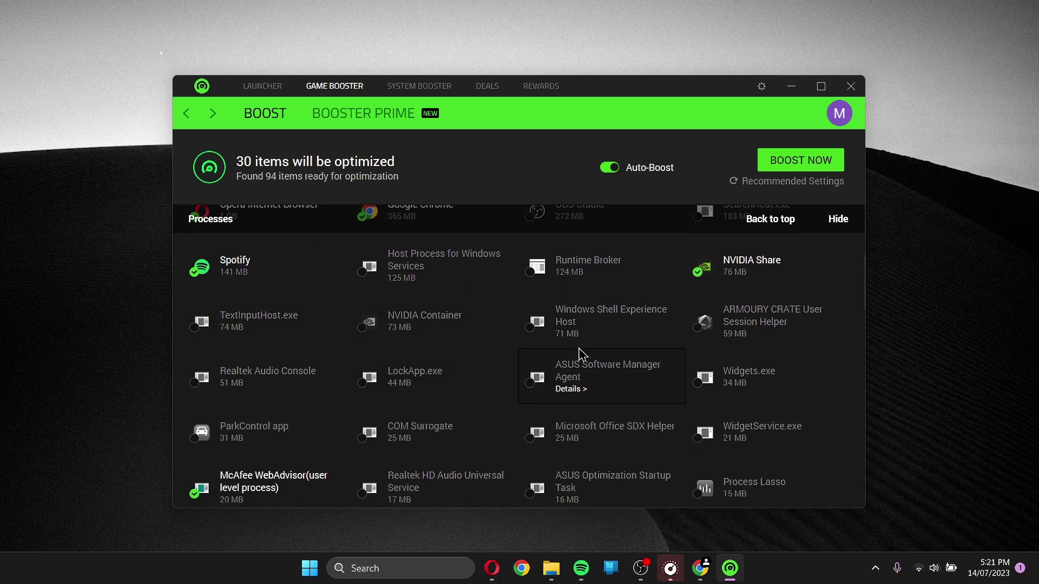
scroll(395, 364, up, 3)
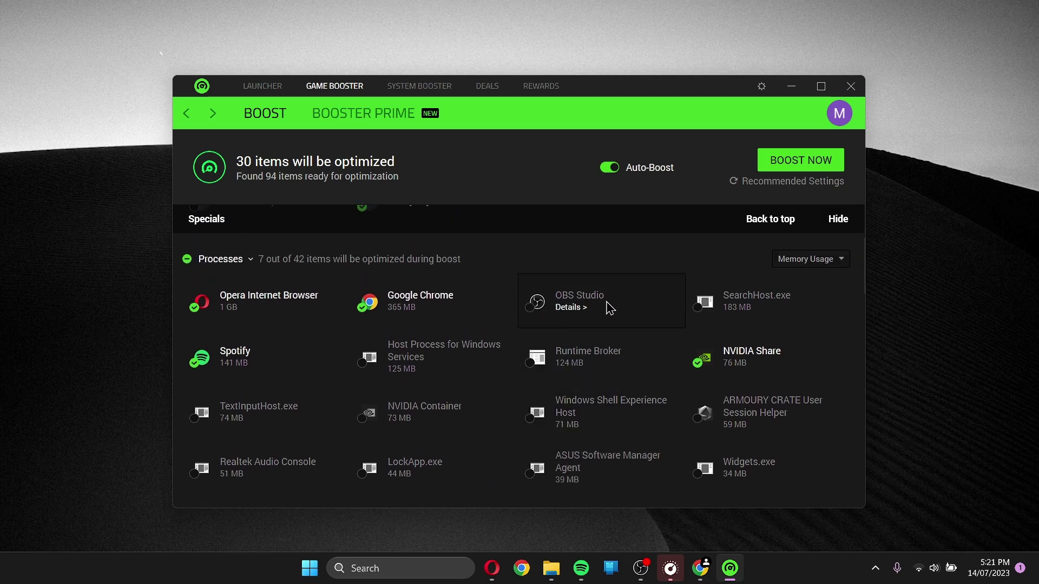
click(572, 307)
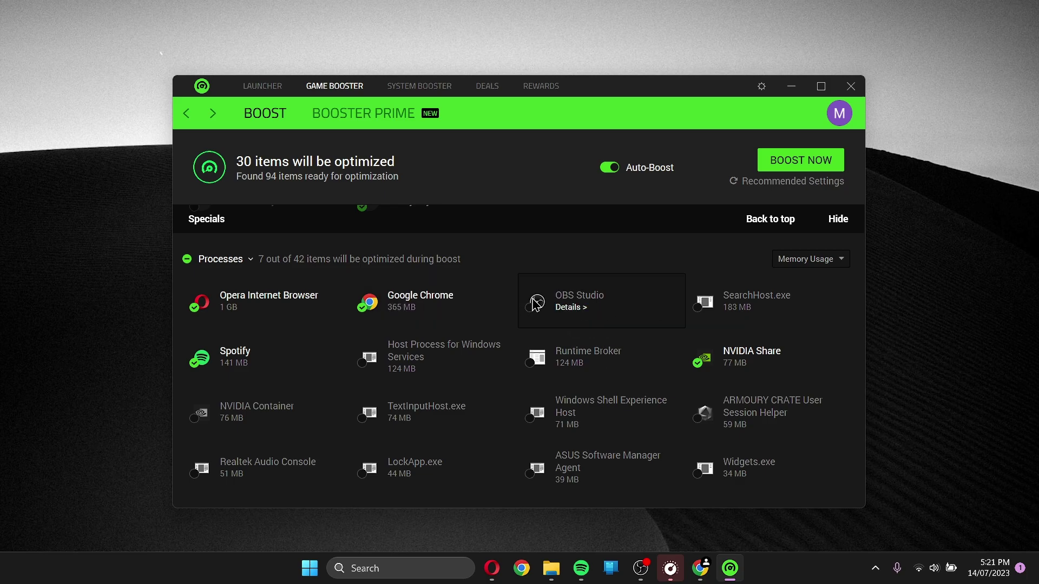
scroll(490, 325, down, 5)
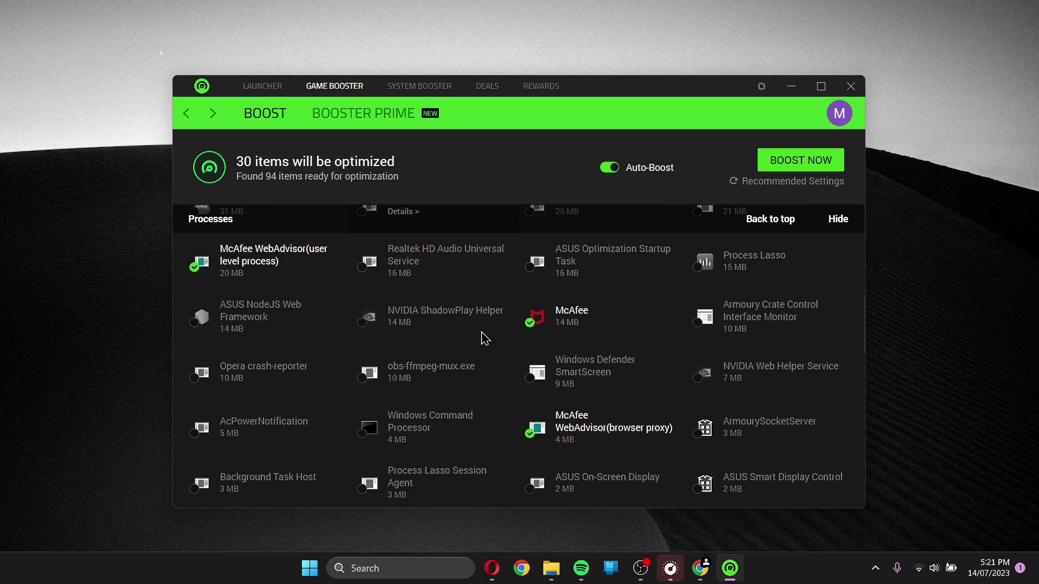
scroll(529, 343, up, 3)
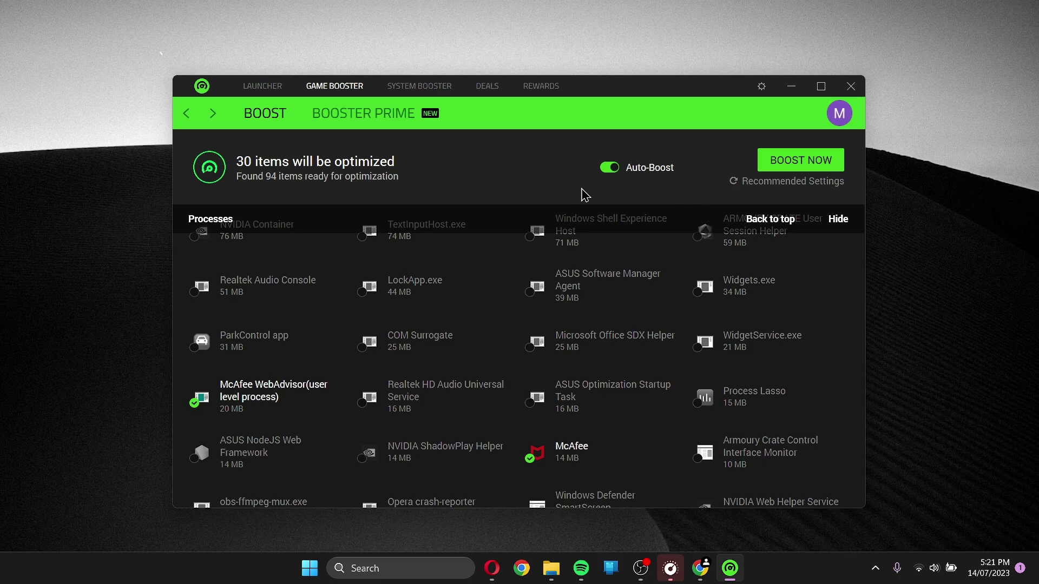
drag(597, 92, 607, 77)
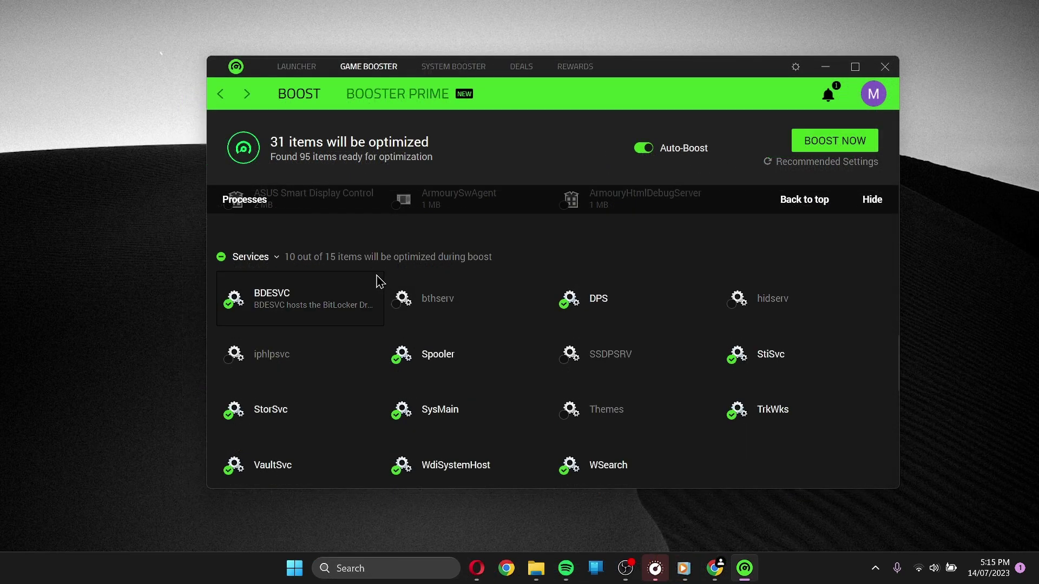
Scroll through the Services and Non-windows services lists that Game Booster will optimize
scroll(321, 253, down, 1)
scroll(321, 253, up, 1)
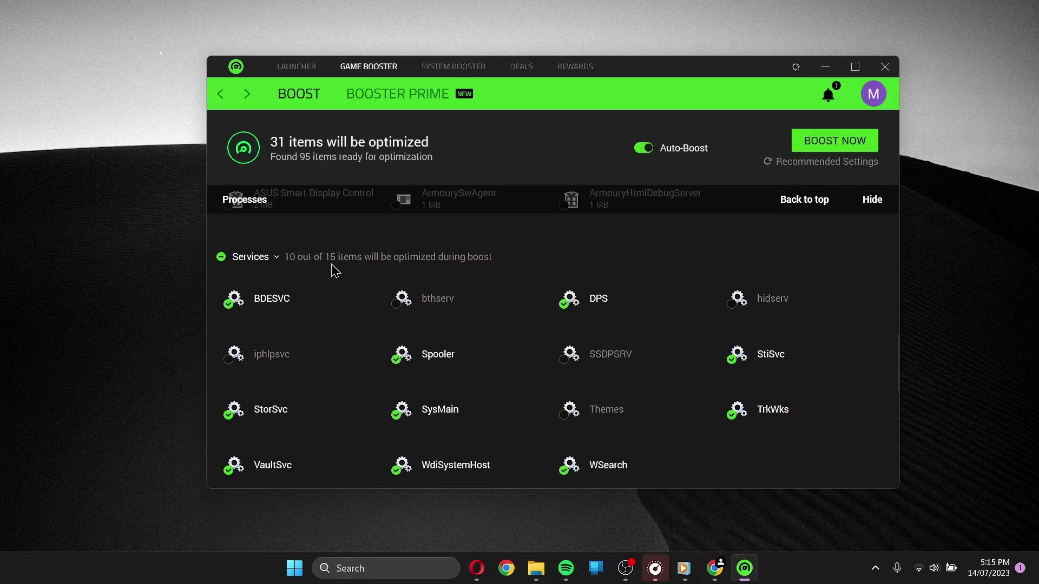
scroll(450, 254, down, 1)
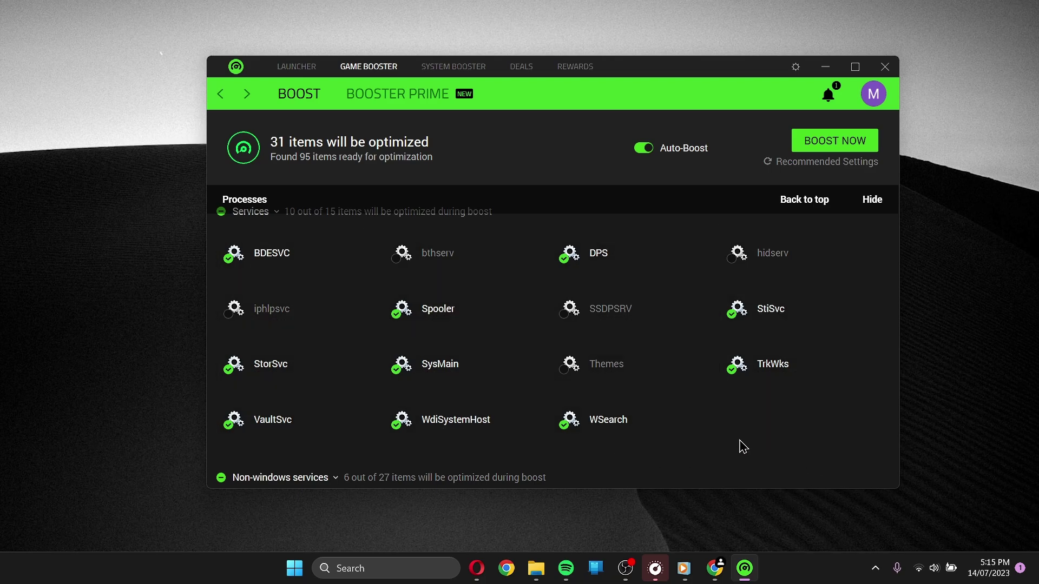
scroll(725, 434, down, 3)
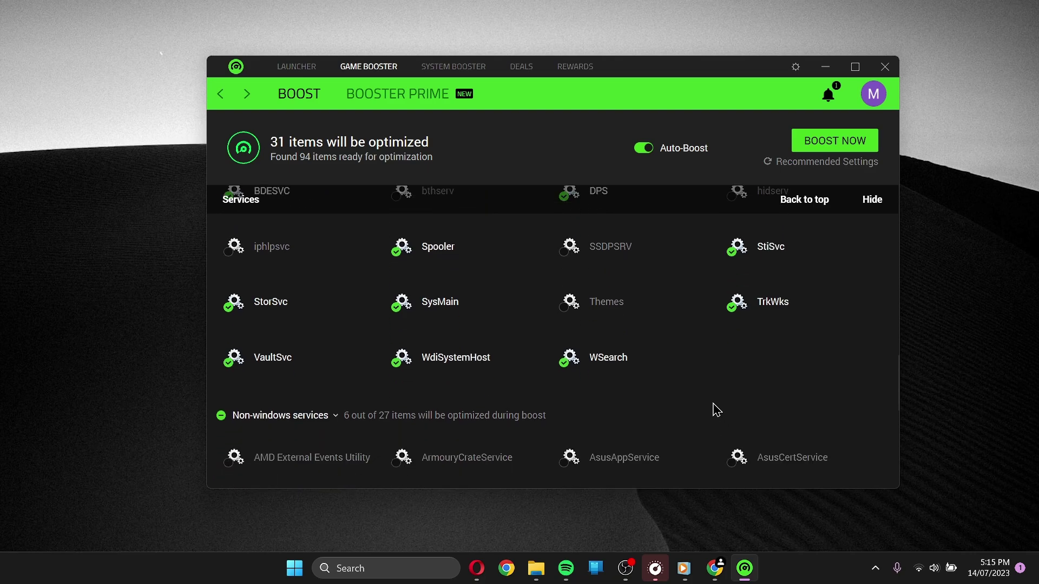
scroll(330, 306, down, 2)
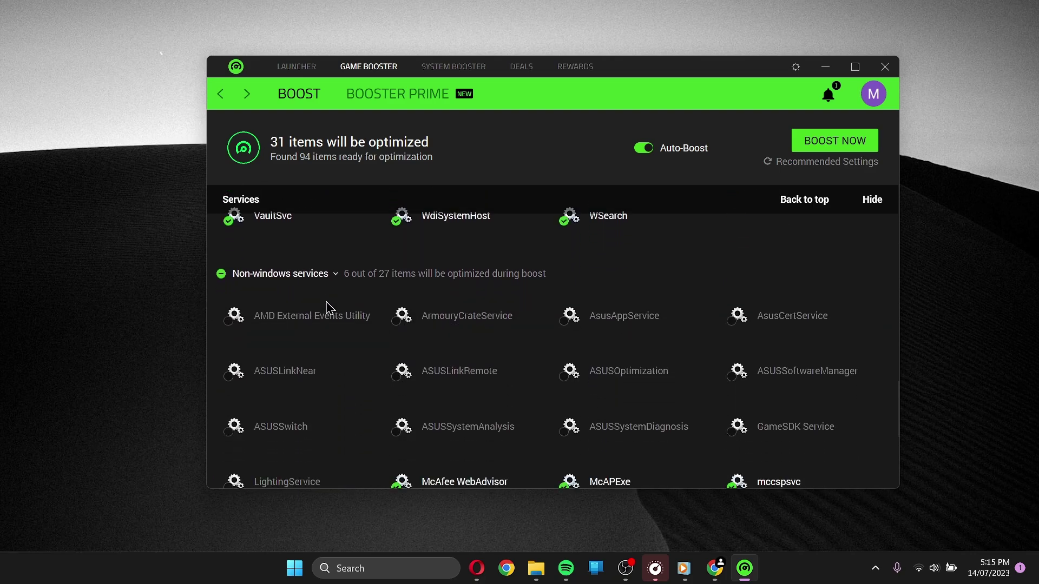
scroll(282, 271, down, 1)
scroll(268, 298, up, 2)
scroll(487, 335, down, 4)
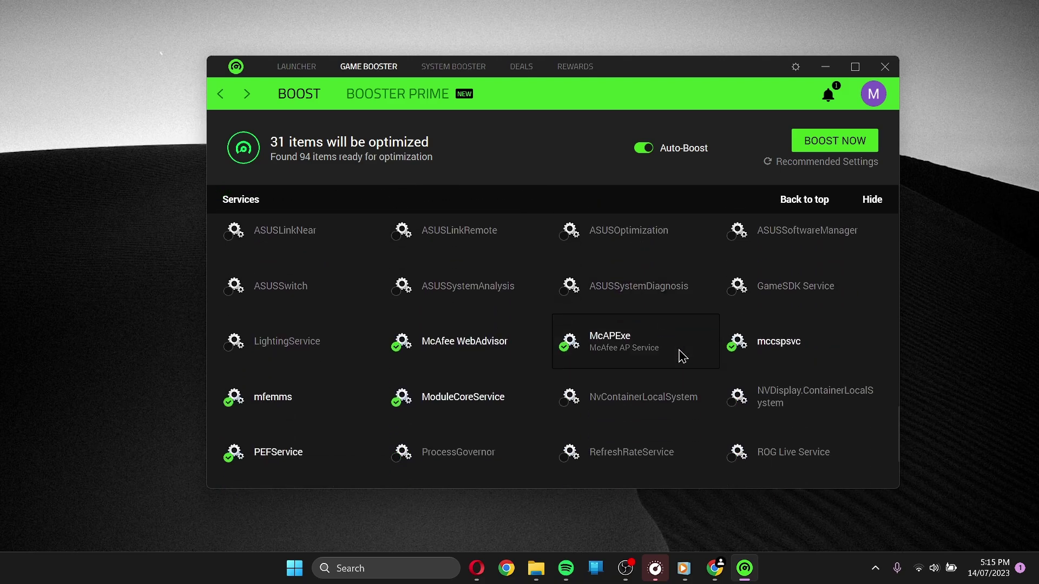
scroll(376, 361, up, 4)
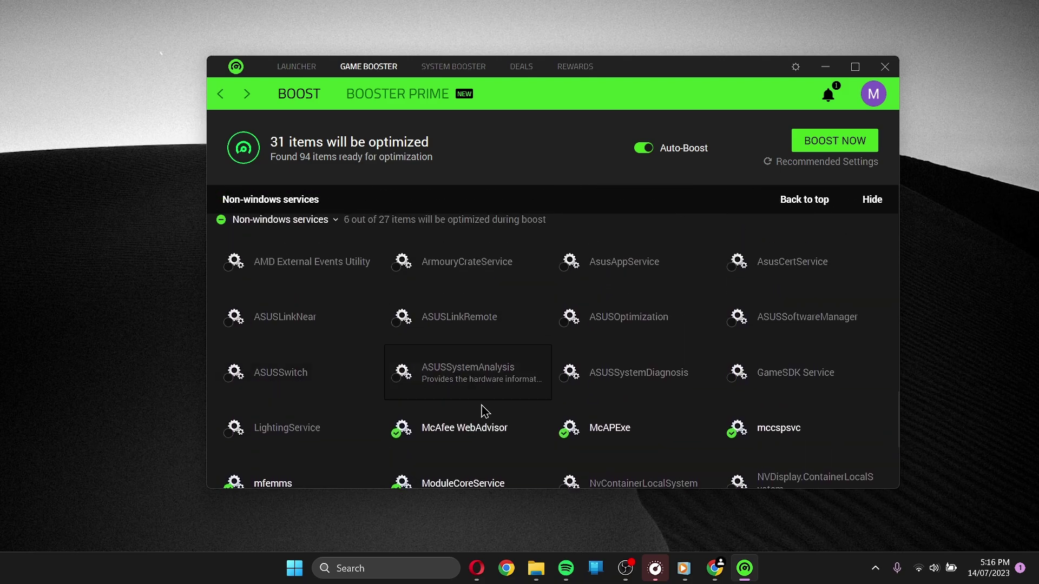
scroll(466, 352, down, 1)
scroll(524, 357, down, 3)
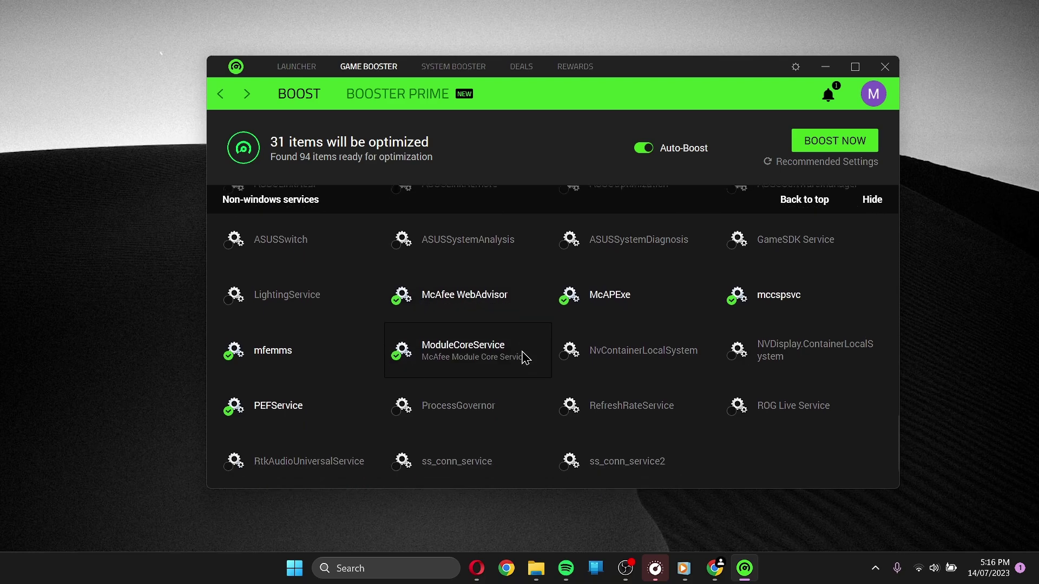
scroll(398, 398, up, 5)
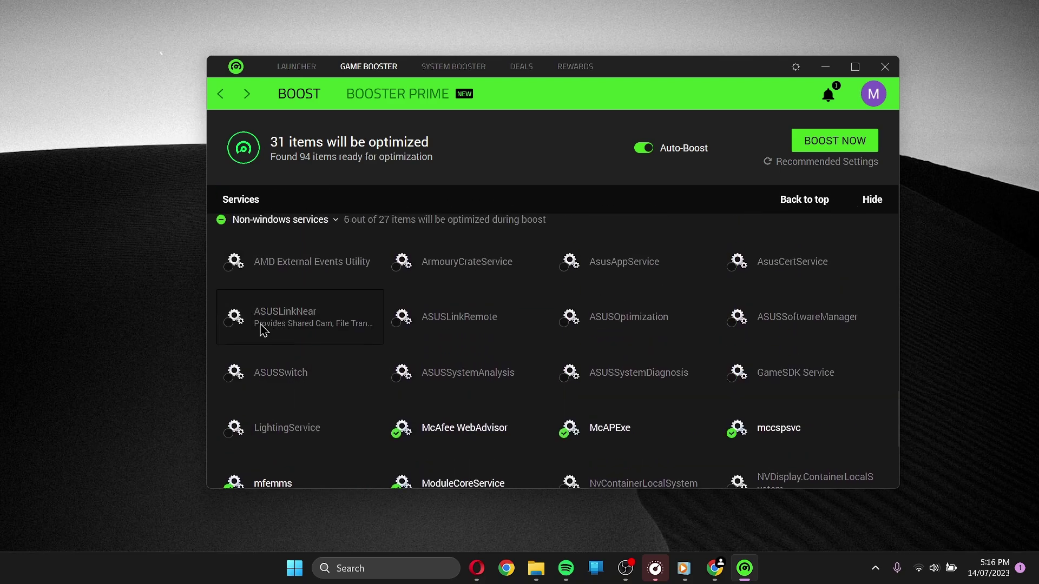
scroll(363, 323, up, 1)
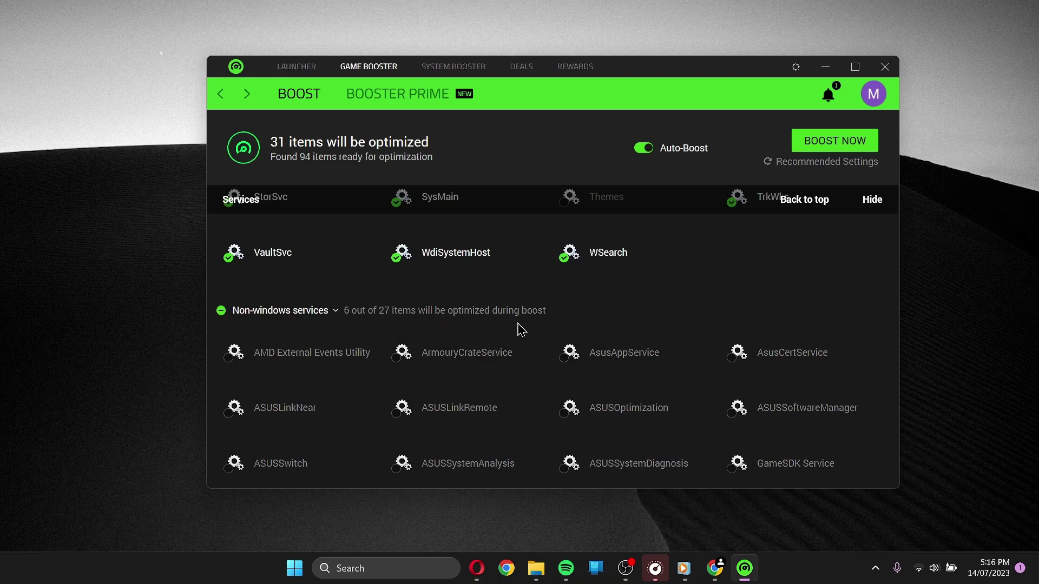
scroll(521, 333, up, 8)
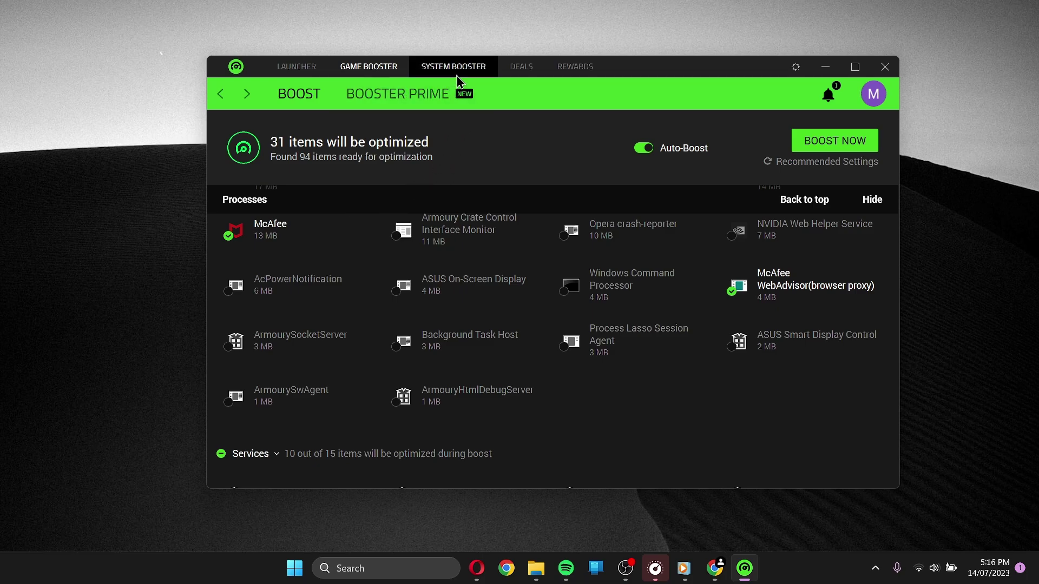
Switch to System Booster and scan, finding 16 items and 5.78 GB of system junk
click(470, 73)
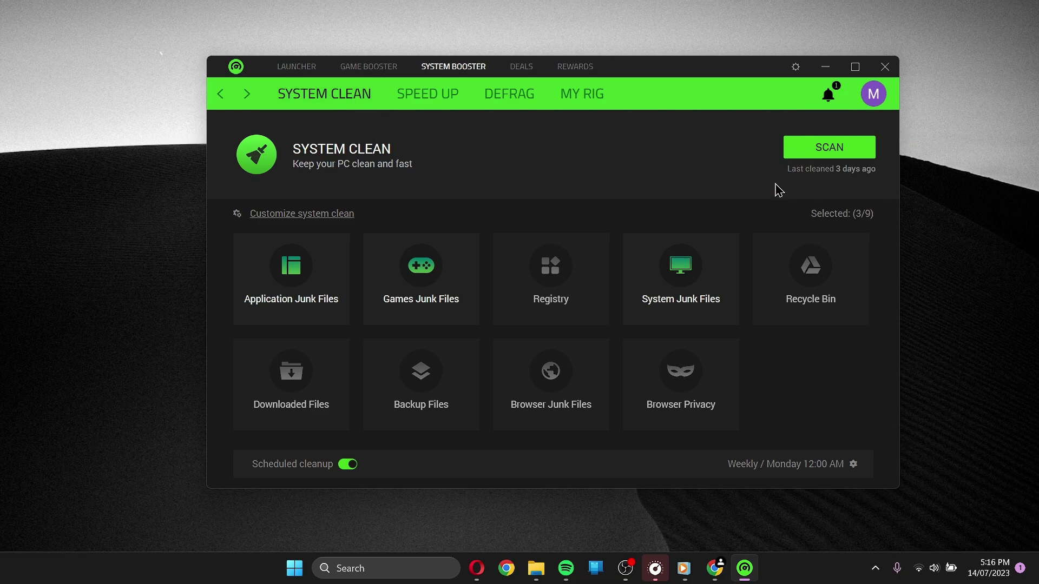
click(833, 158)
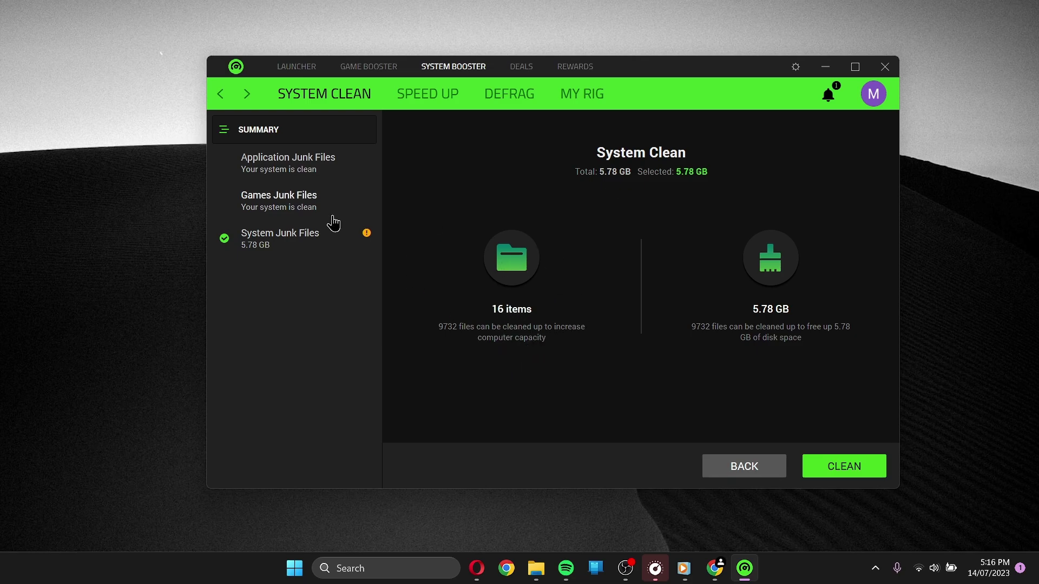
Expand Windows System Temp Files and exclude Downloaded Installations, leaving 5.29 GB selected
click(315, 243)
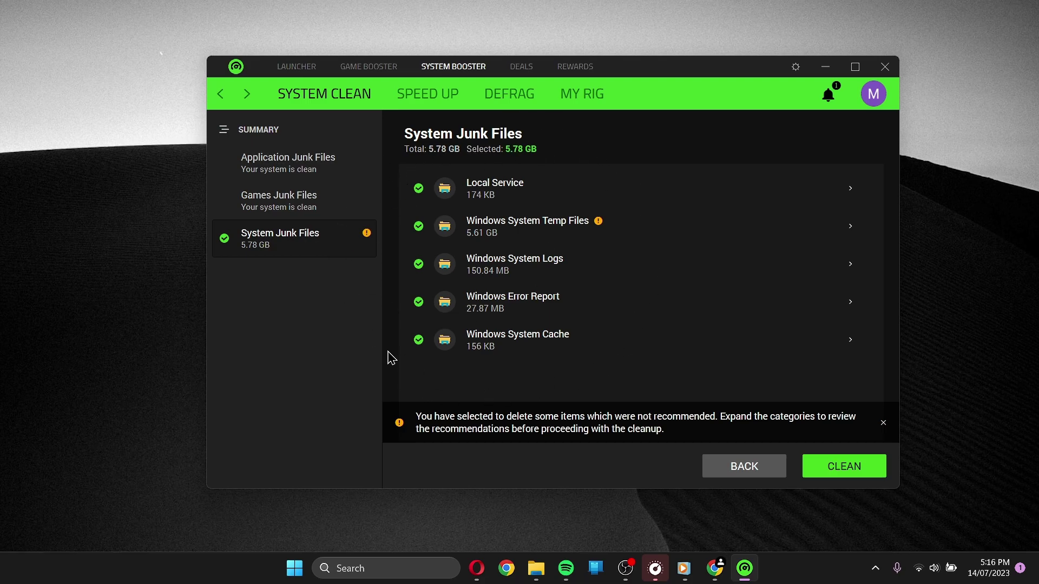
click(537, 233)
scroll(557, 239, down, 2)
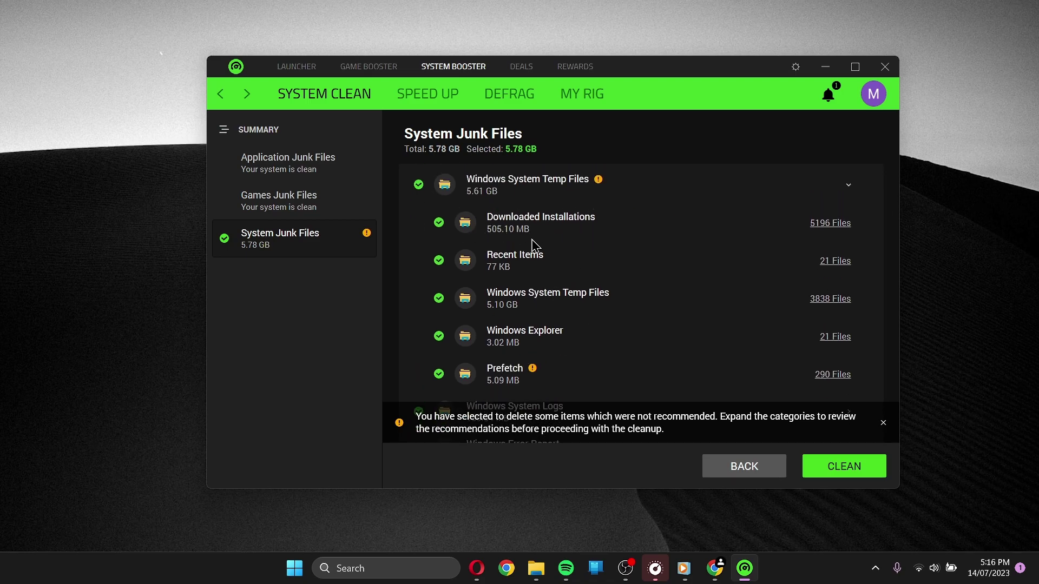
click(439, 222)
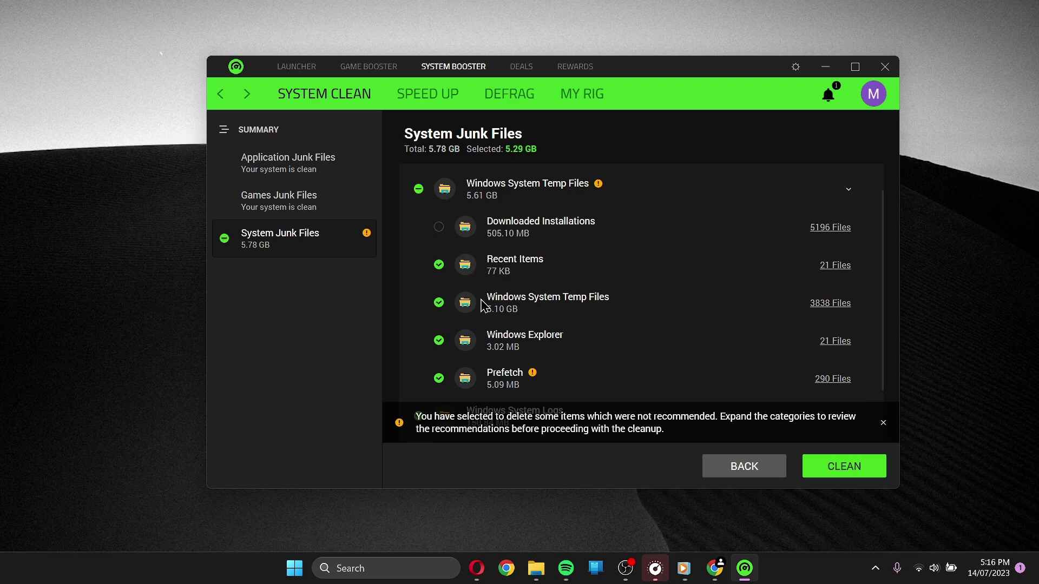
scroll(440, 324, up, 2)
scroll(441, 381, down, 3)
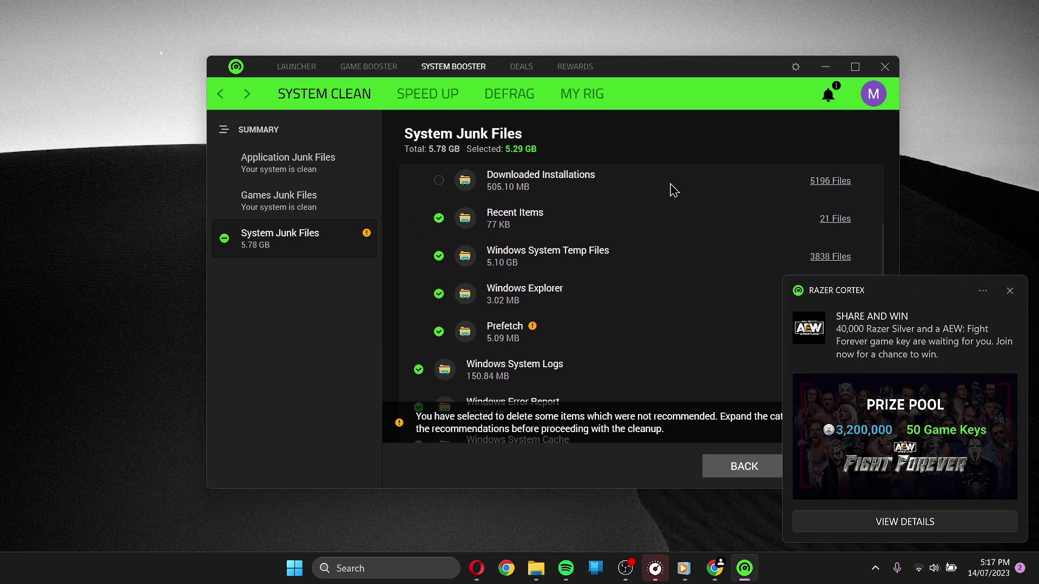
Dismiss the Cortex promotional notification and the non-recommended items warning banner
click(1008, 291)
scroll(541, 325, down, 1)
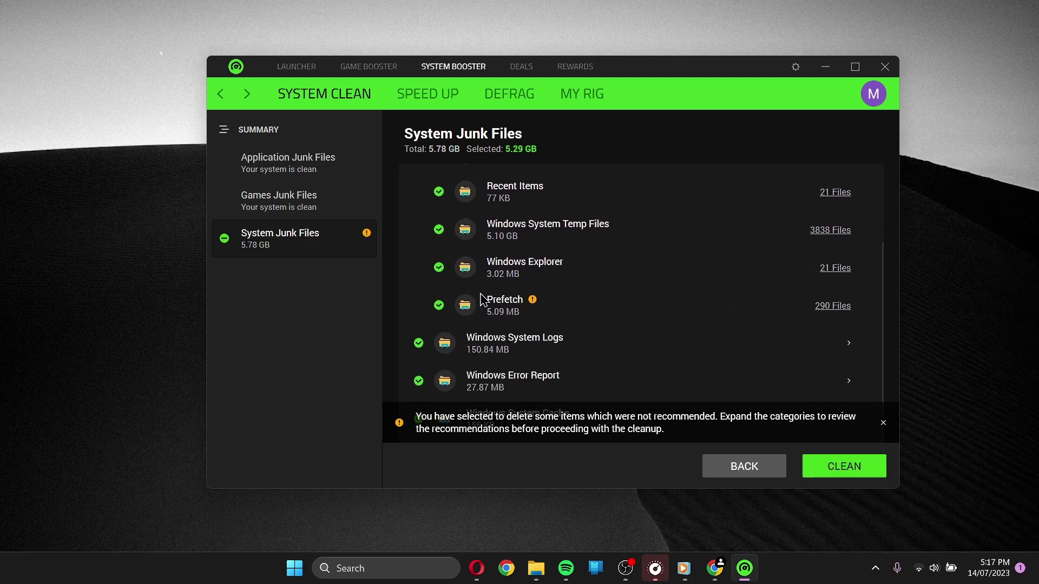
scroll(590, 371, up, 2)
scroll(440, 295, up, 1)
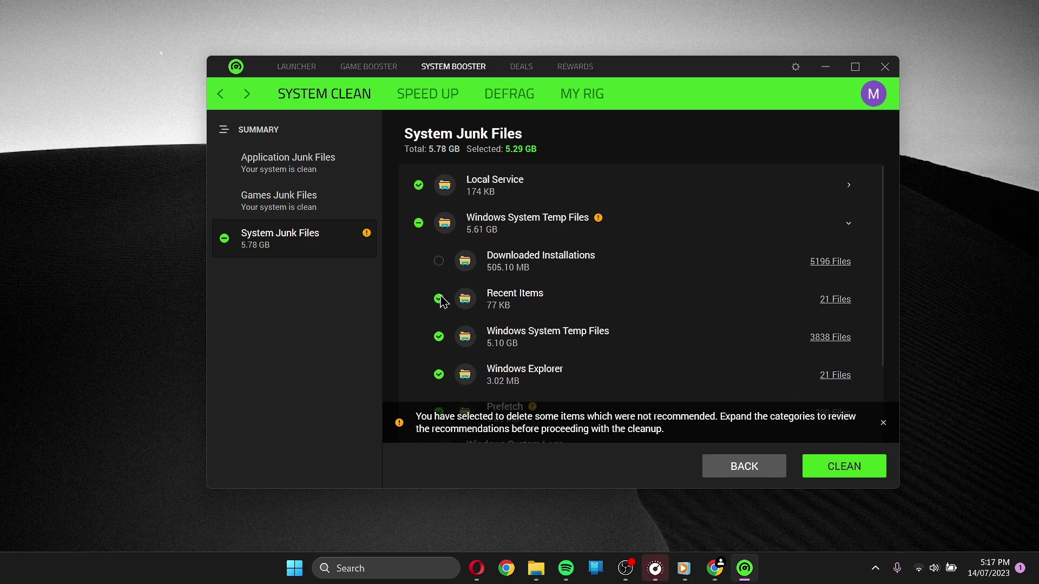
scroll(449, 277, down, 3)
scroll(501, 215, up, 3)
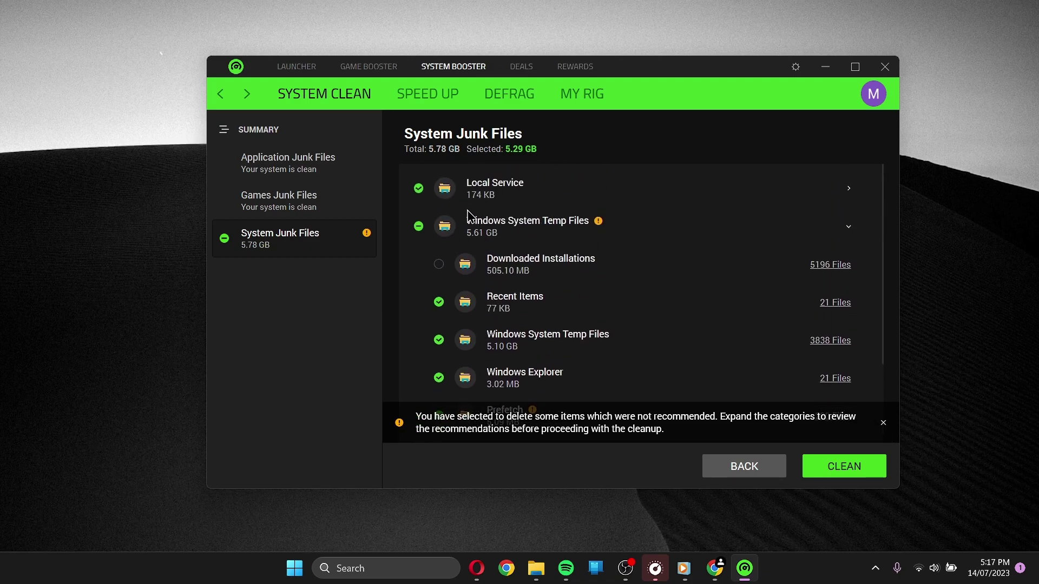
scroll(504, 302, down, 3)
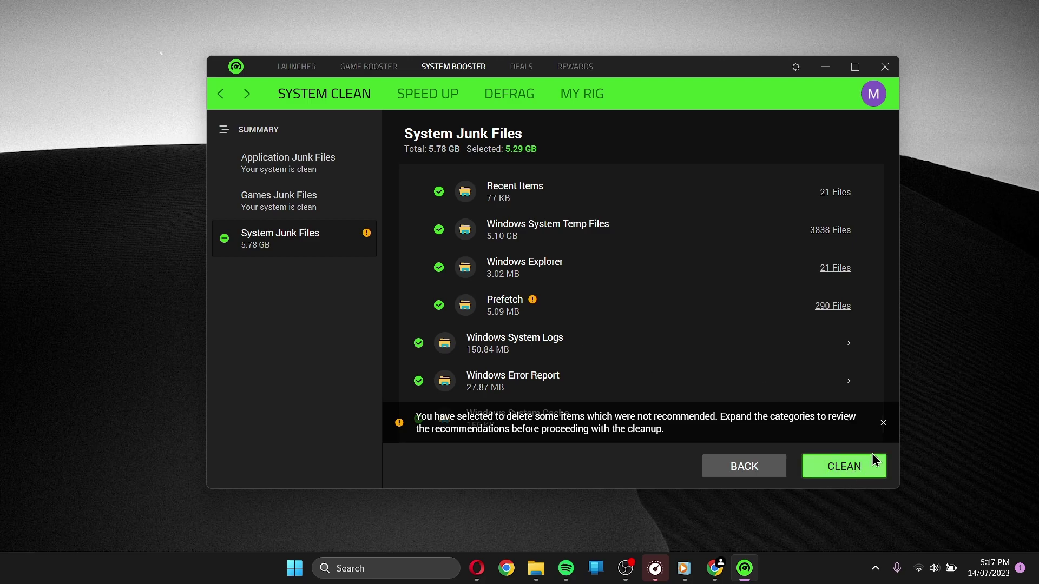
click(884, 424)
scroll(720, 411, up, 1)
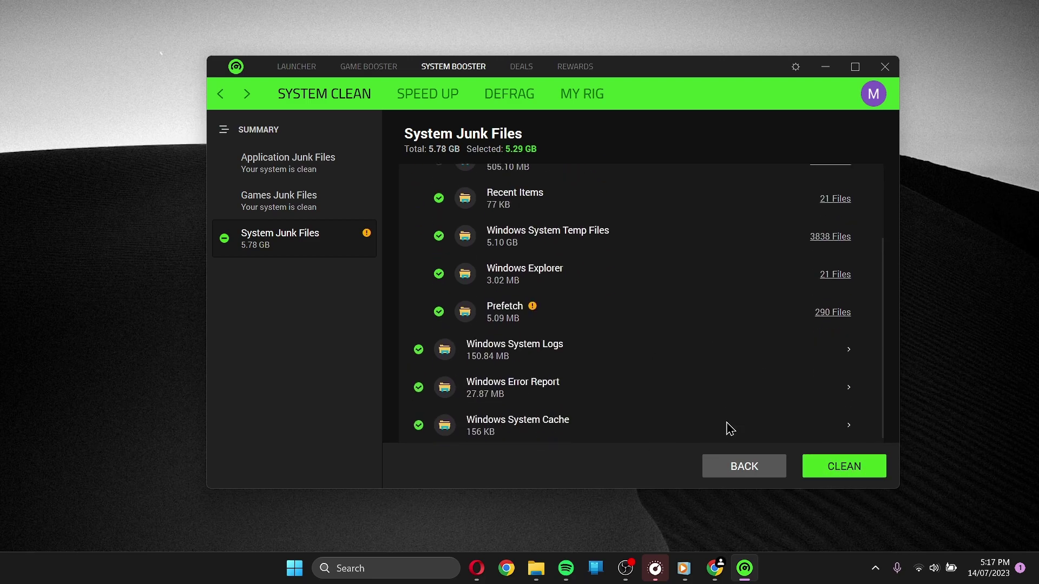
scroll(758, 433, down, 1)
Clean the selected junk, removing 2.64 GB, and shift the window slightly left
click(839, 475)
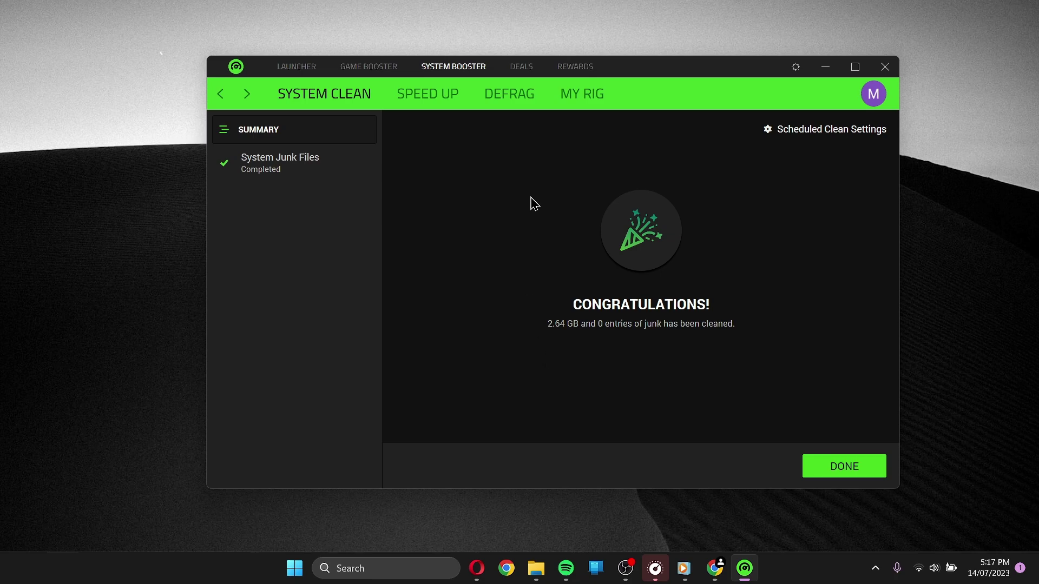
drag(616, 69, 600, 73)
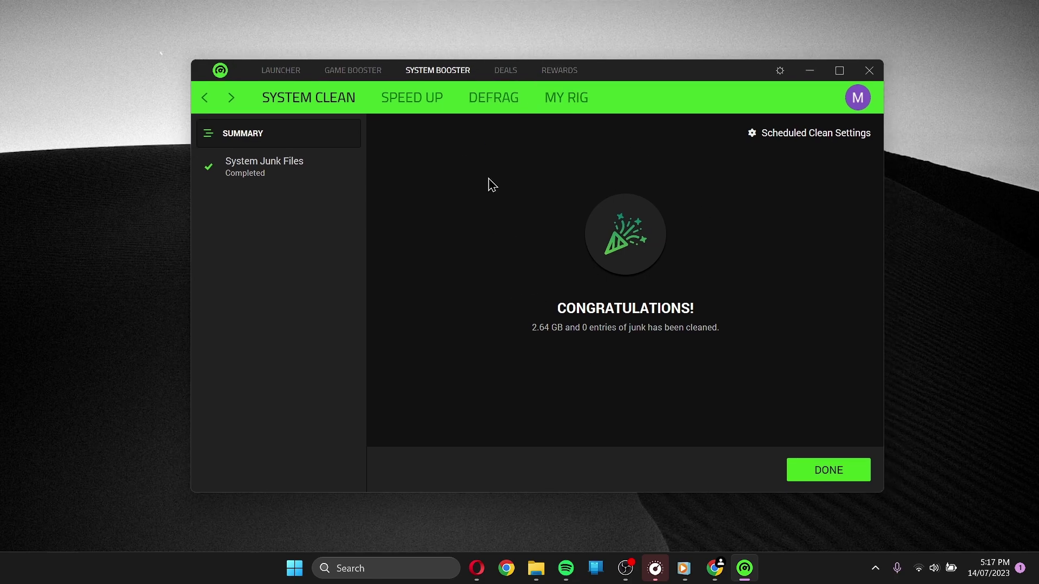
On the Speed Up page, restore Windows default settings and review the 63 listed optimization items
click(427, 109)
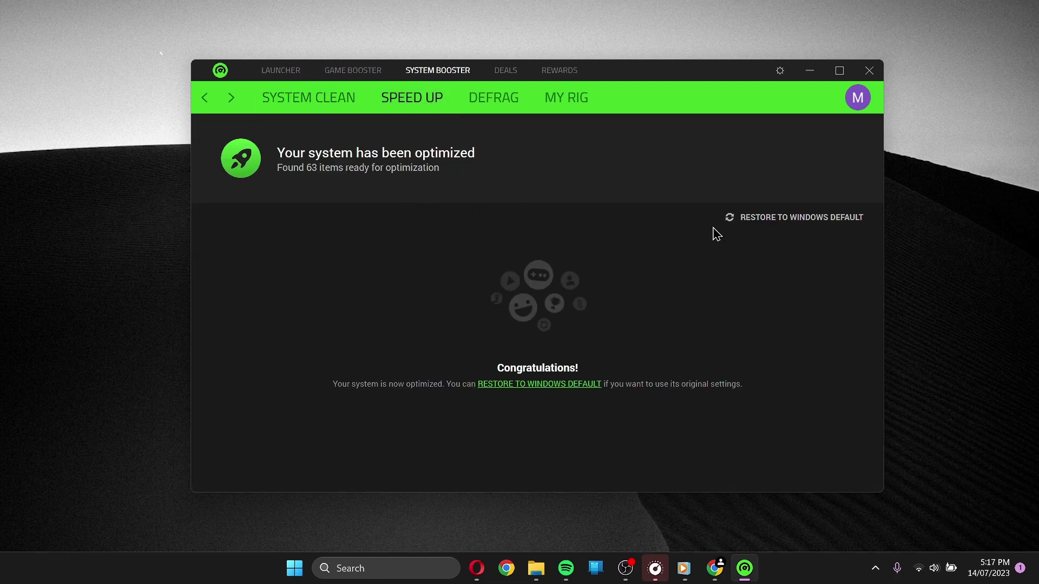
click(539, 316)
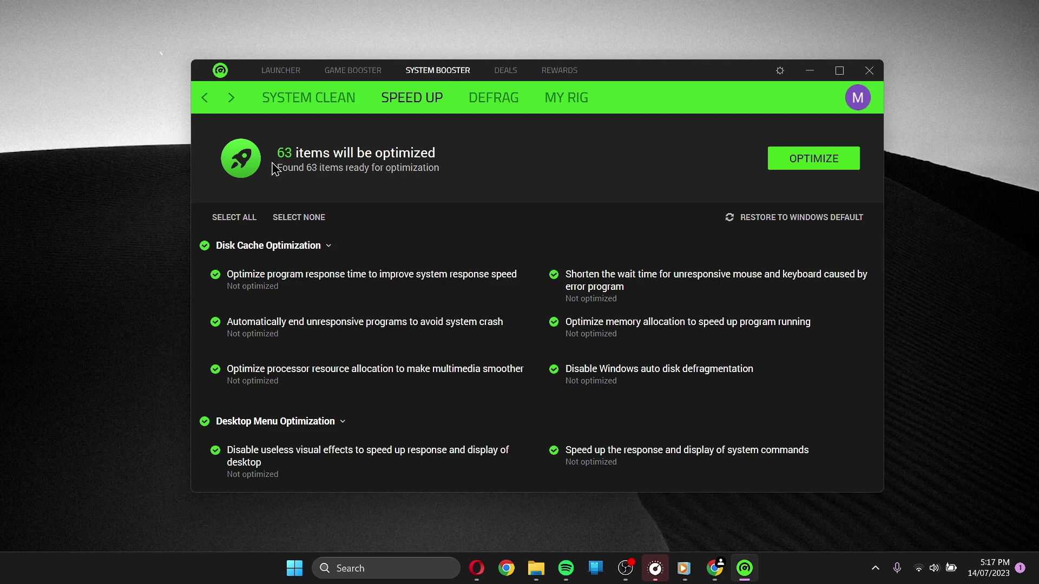
scroll(416, 379, down, 10)
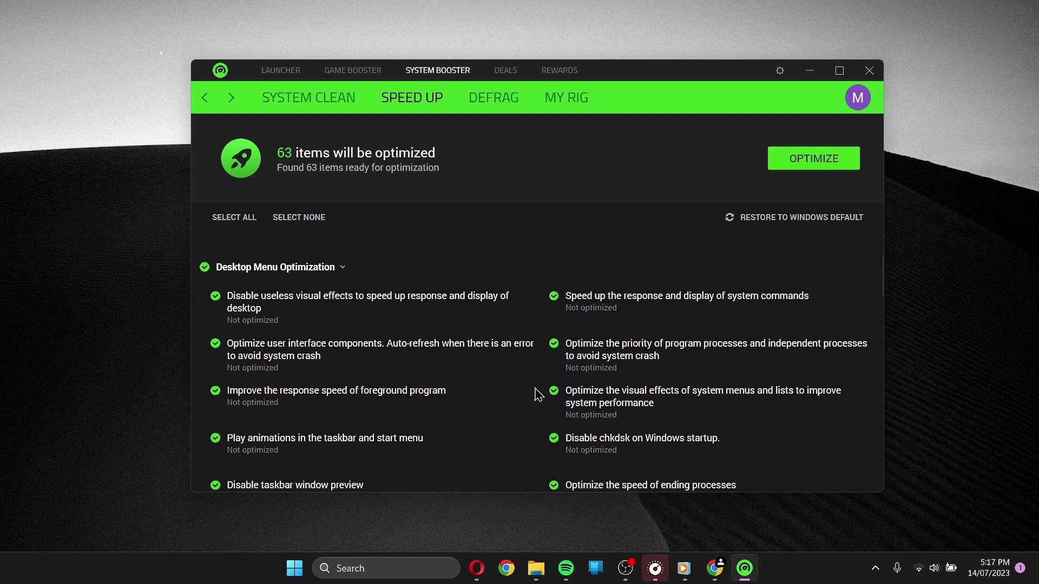
scroll(418, 319, down, 10)
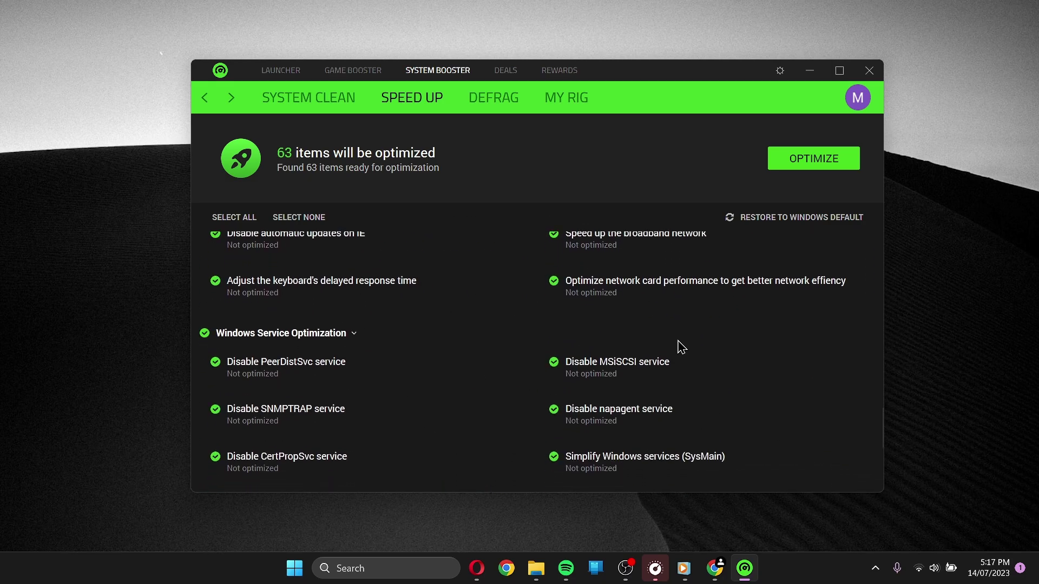
scroll(677, 348, down, 8)
scroll(427, 403, up, 8)
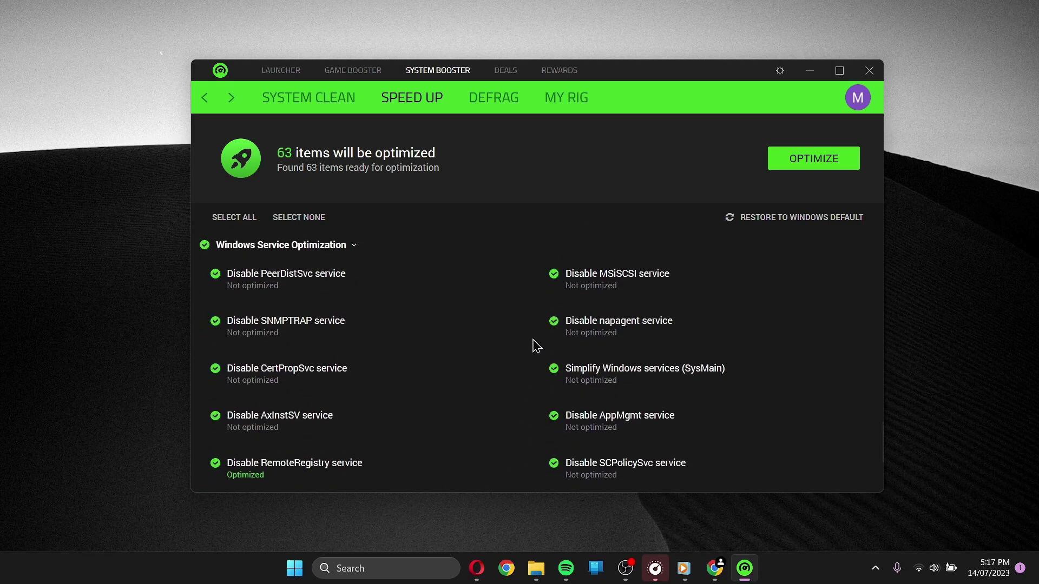
scroll(388, 321, up, 5)
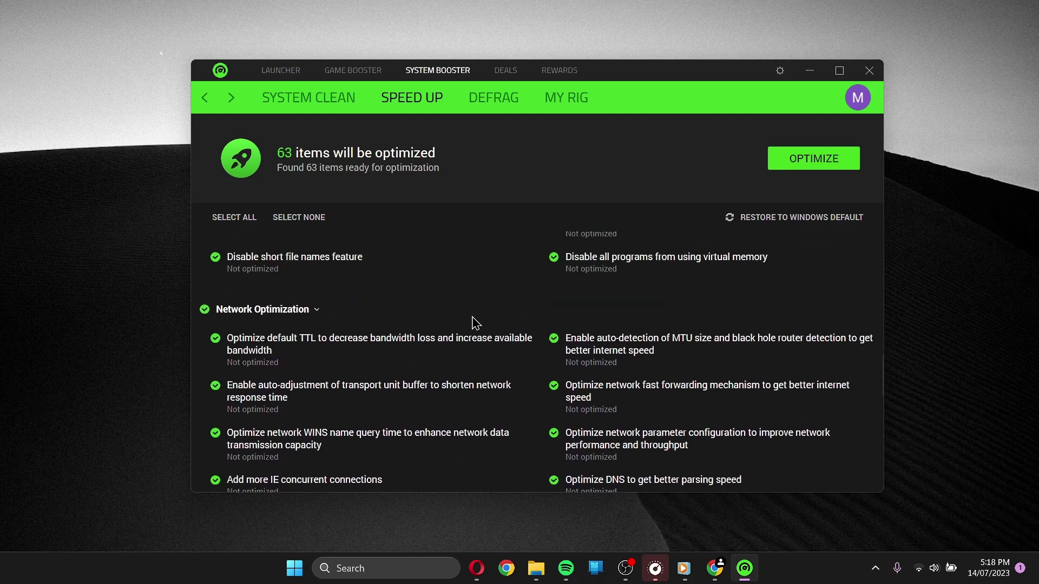
scroll(460, 317, up, 4)
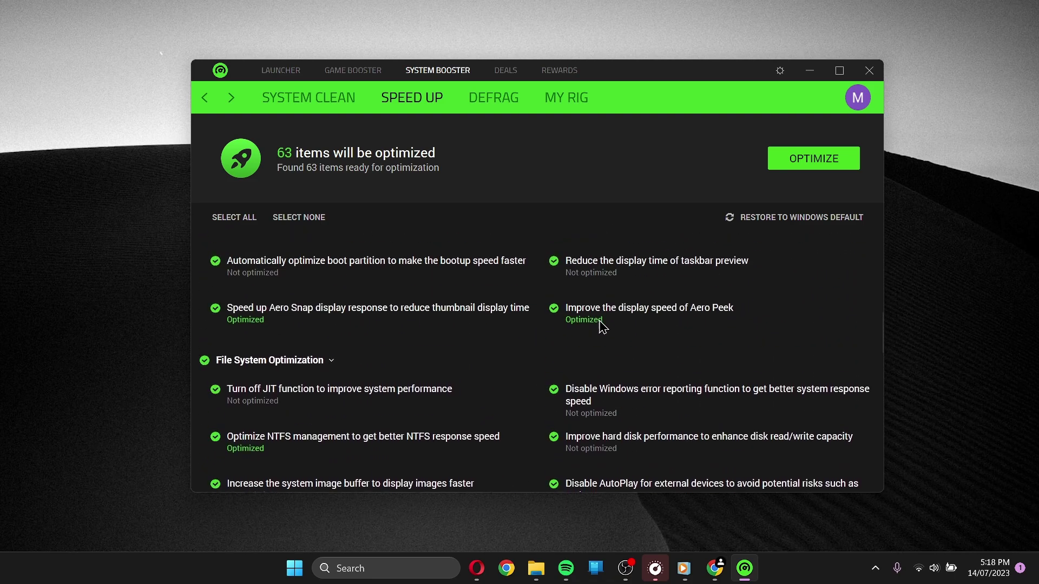
scroll(414, 312, up, 2)
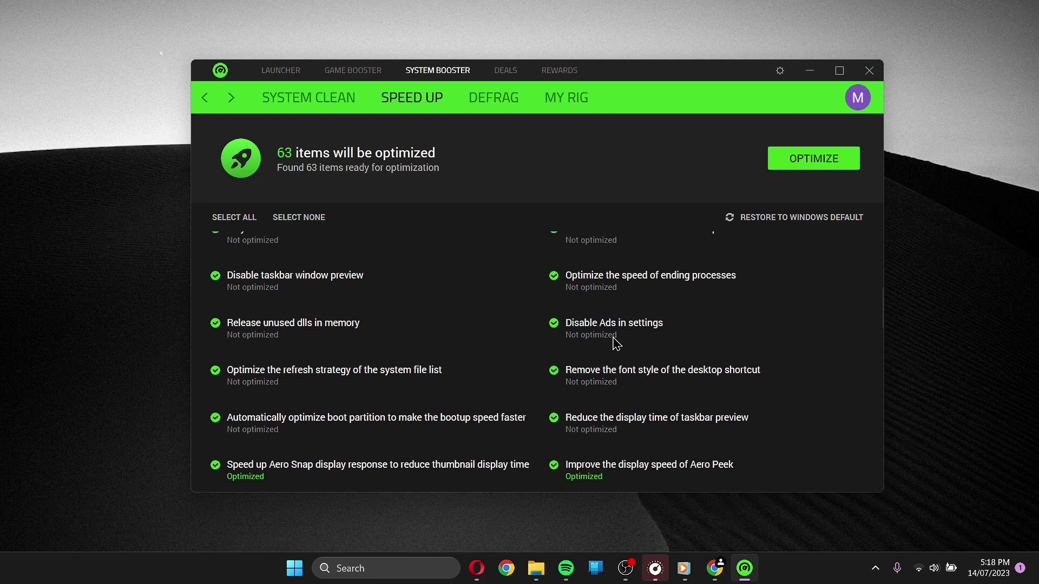
scroll(503, 355, up, 5)
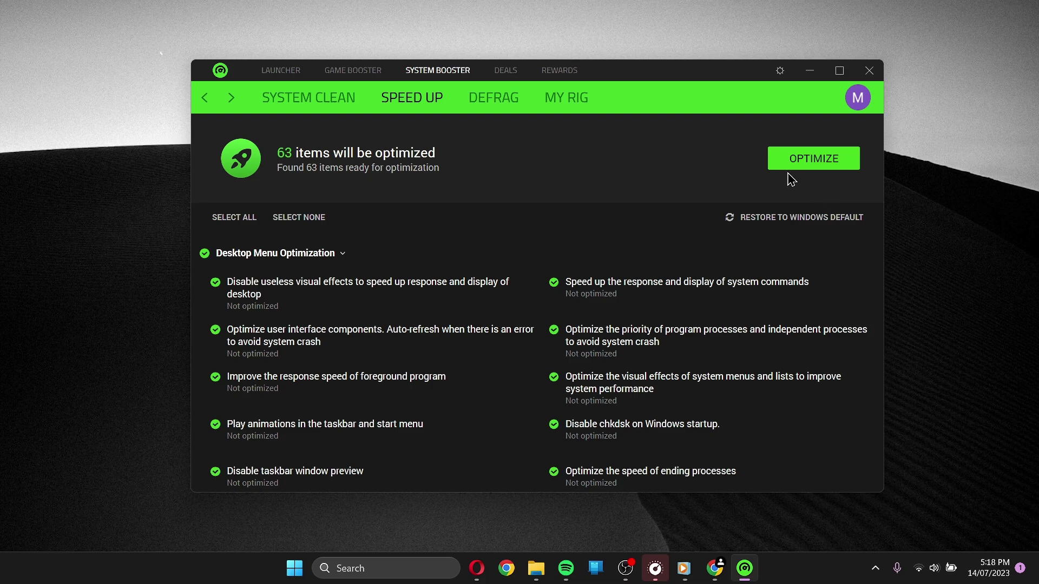
Run the optimization on all 63 selected items, then nudge the Cortex window slightly right
click(814, 160)
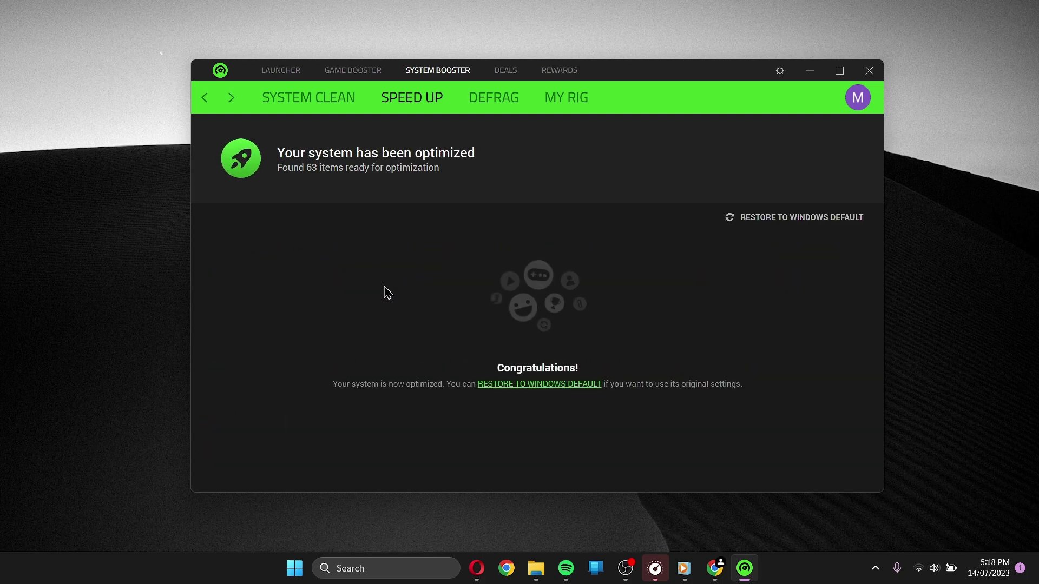
drag(645, 77, 653, 75)
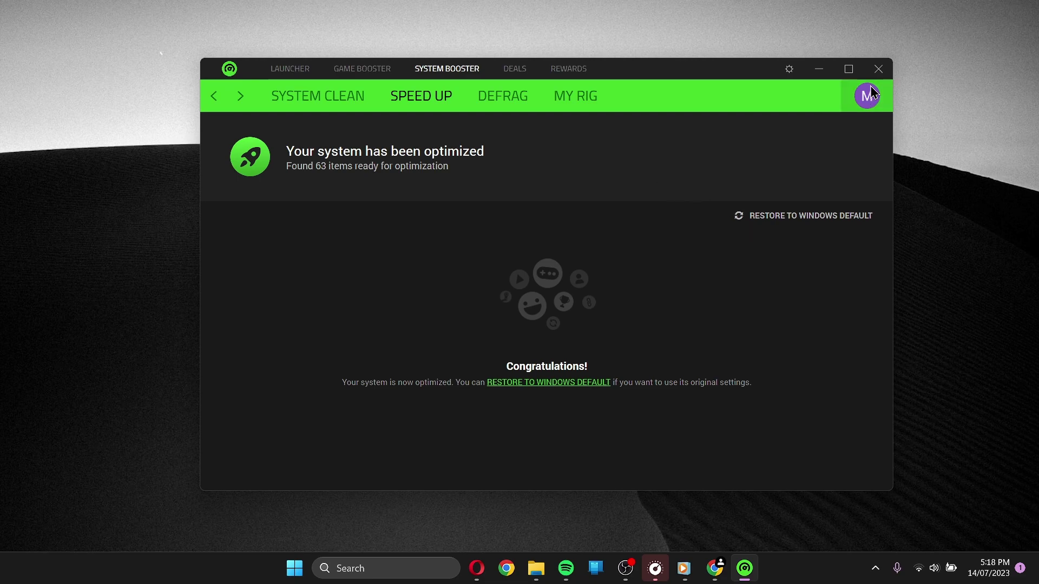
Close Razer Cortex and restart the PC from the Start menu power options
click(879, 69)
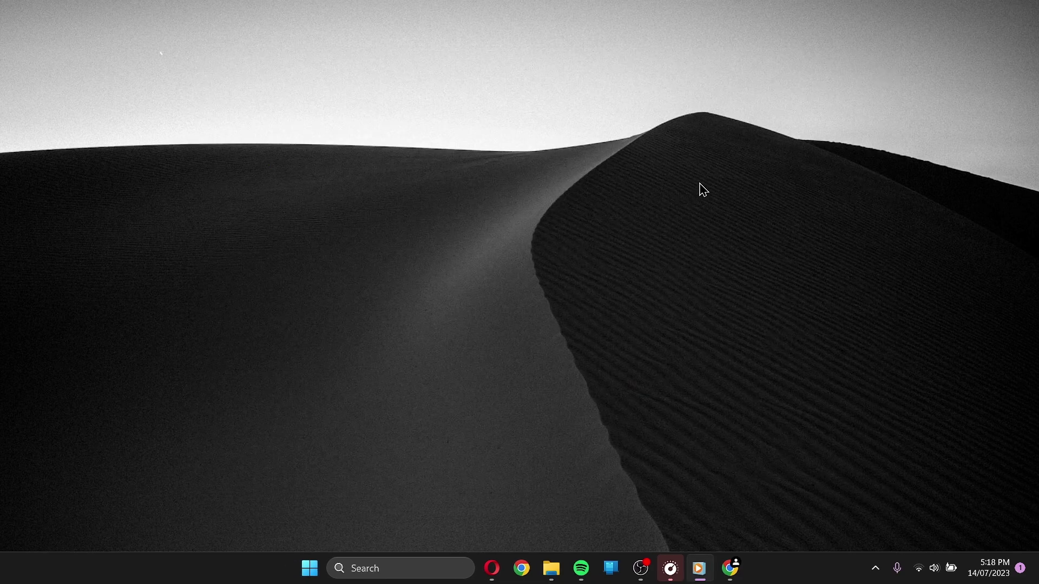
click(310, 568)
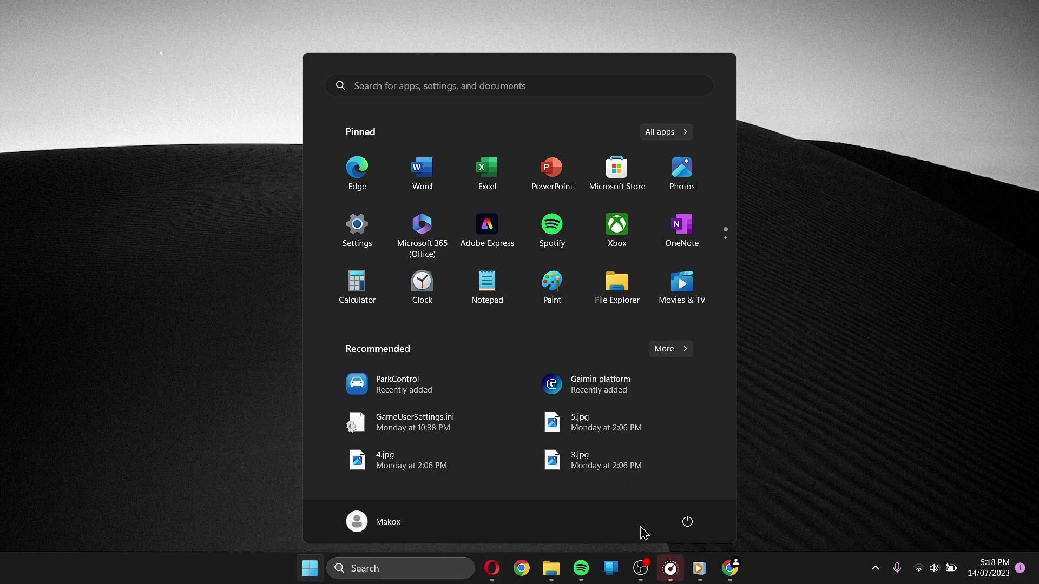
click(687, 522)
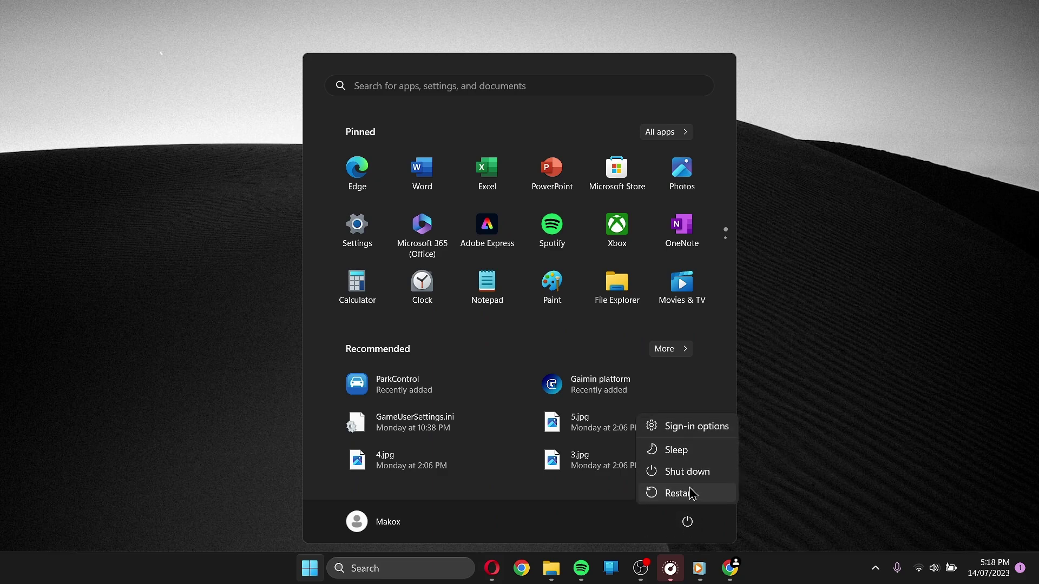
click(720, 495)
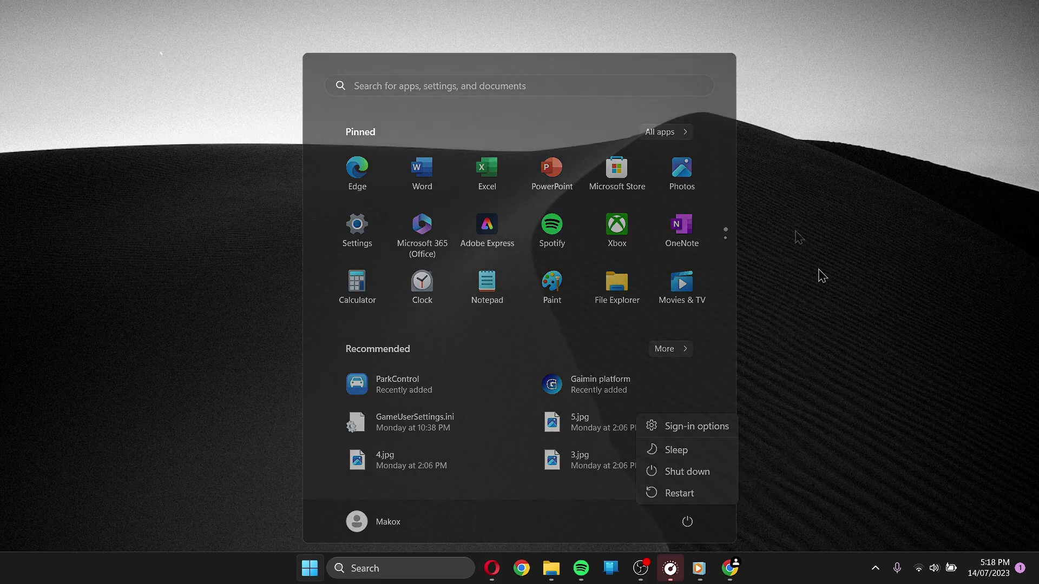